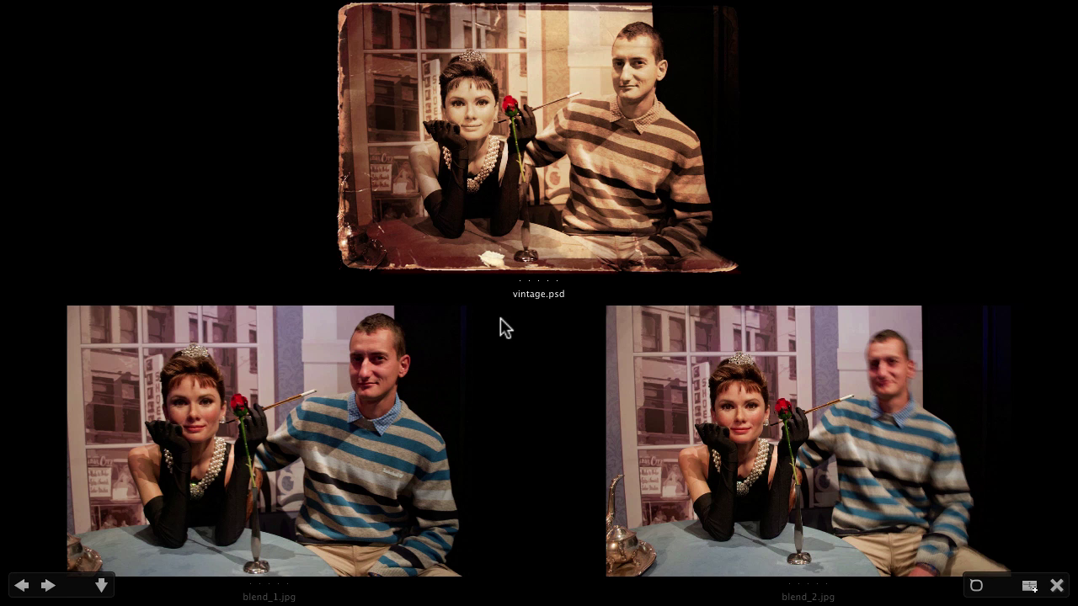
# - Select blend_1.jpg and blend_2.jpg in Bridge and load them into Photoshop as layers
pyautogui.press('Escape')
pyautogui.click(588, 503)
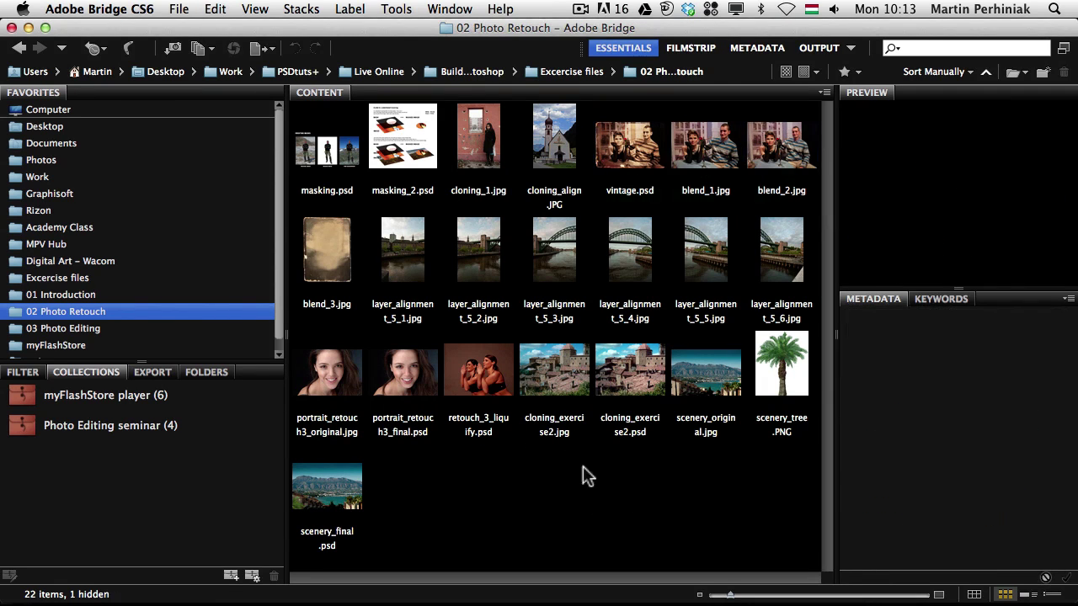
pyautogui.click(709, 145)
pyautogui.keyDown('shift'); pyautogui.click(781, 146); pyautogui.keyUp('shift')
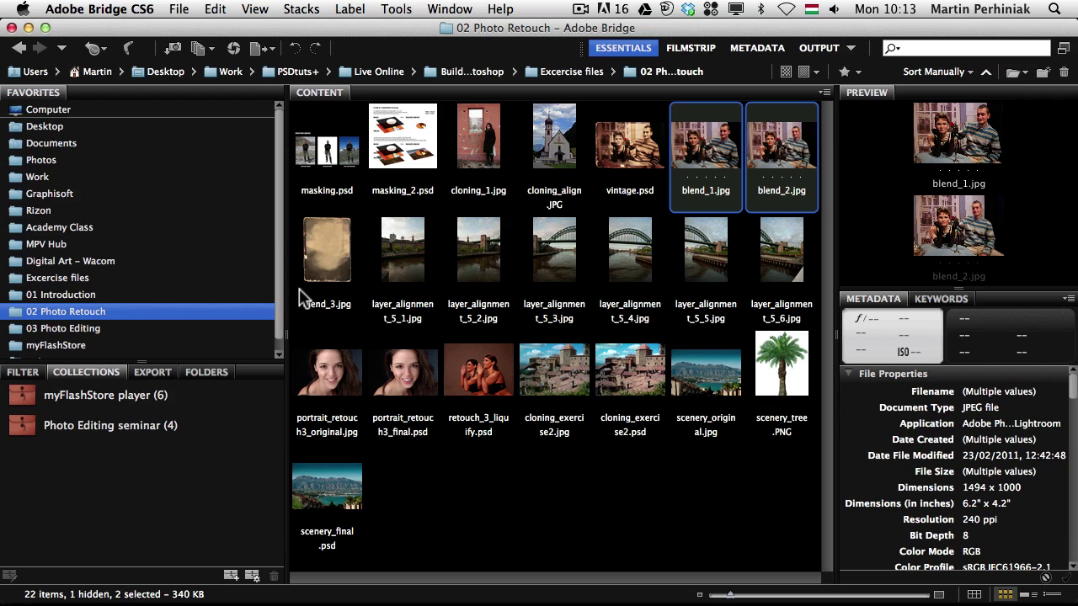
pyautogui.click(395, 8)
pyautogui.moveTo(457, 158)
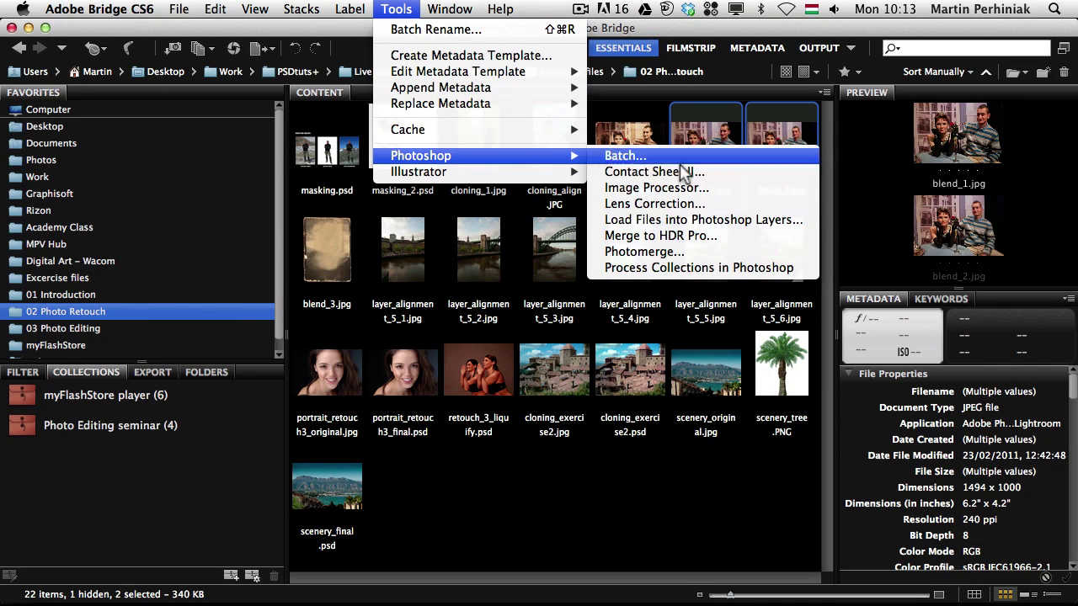
pyautogui.click(674, 220)
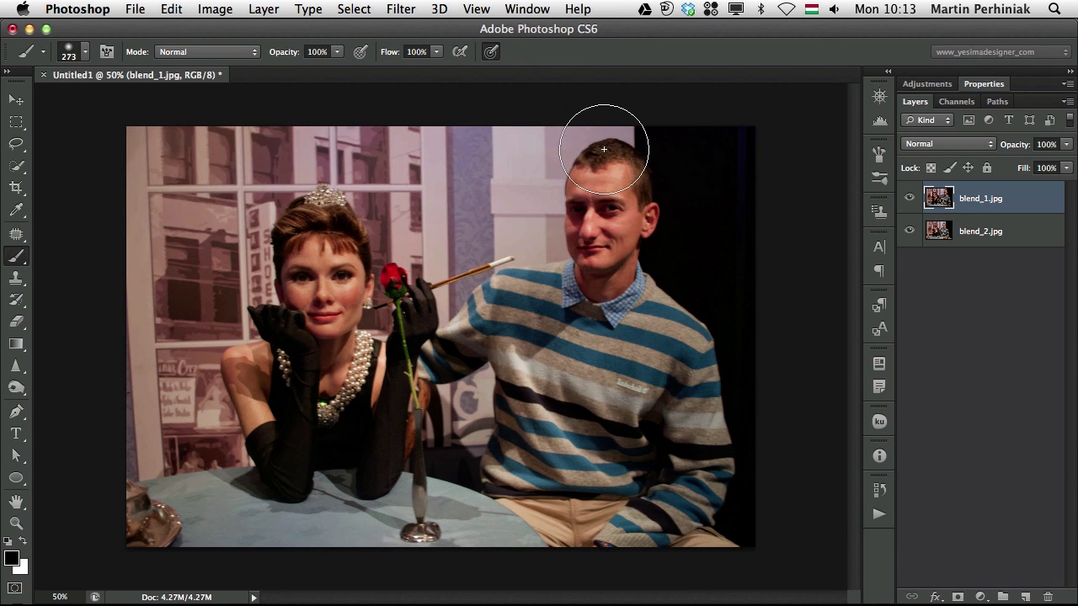
# - Select both photo layers and auto-align them with Auto projection
pyautogui.click(908, 200)
pyautogui.click(908, 201)
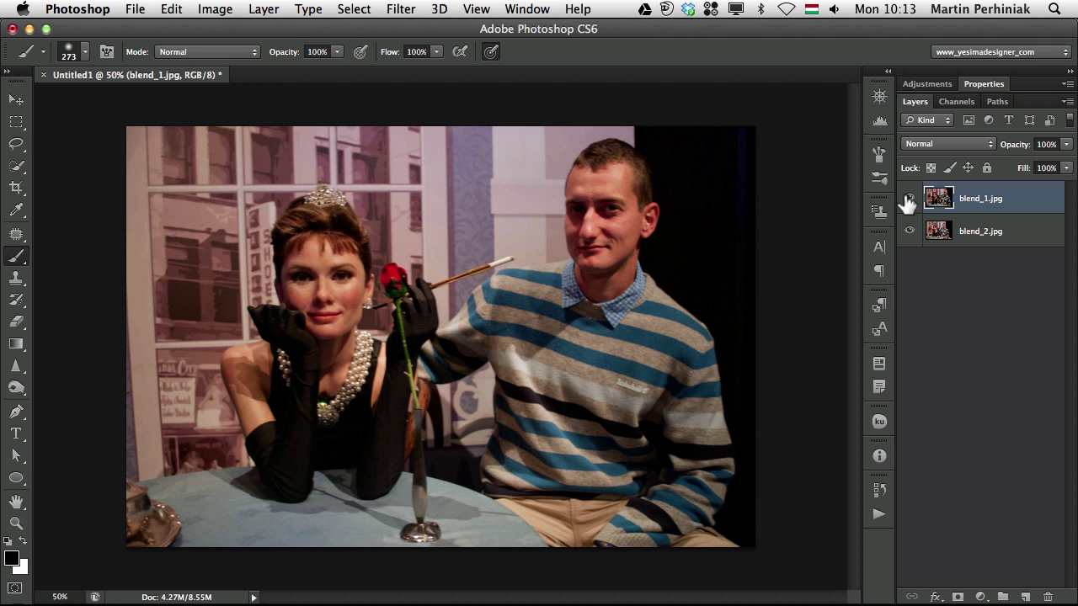
pyautogui.keyDown('shift'); pyautogui.click(985, 231); pyautogui.keyUp('shift')
pyautogui.click(173, 9)
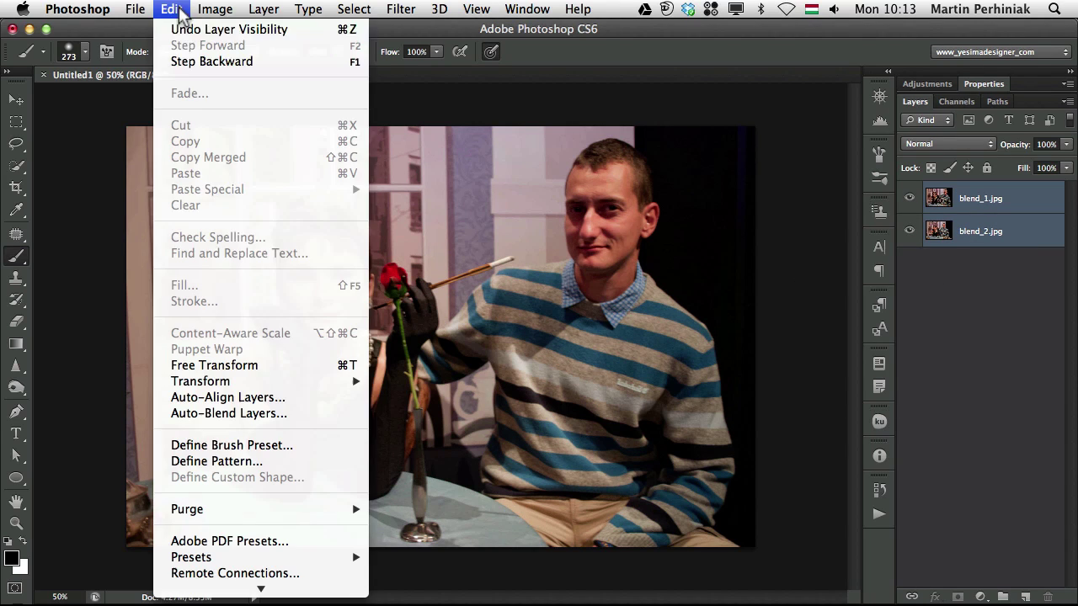
pyautogui.click(266, 402)
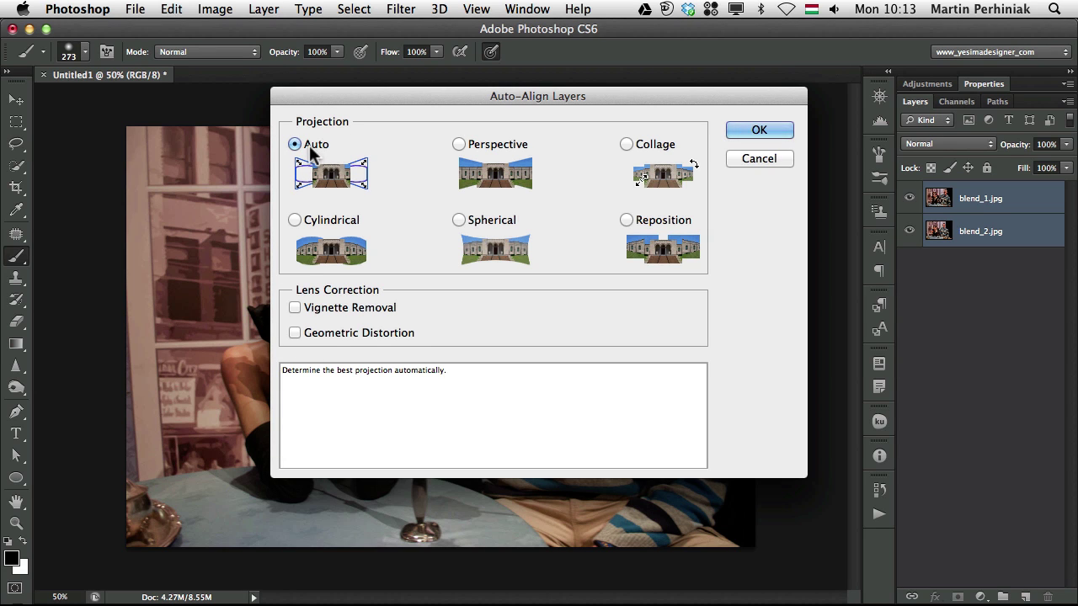
pyautogui.click(759, 131)
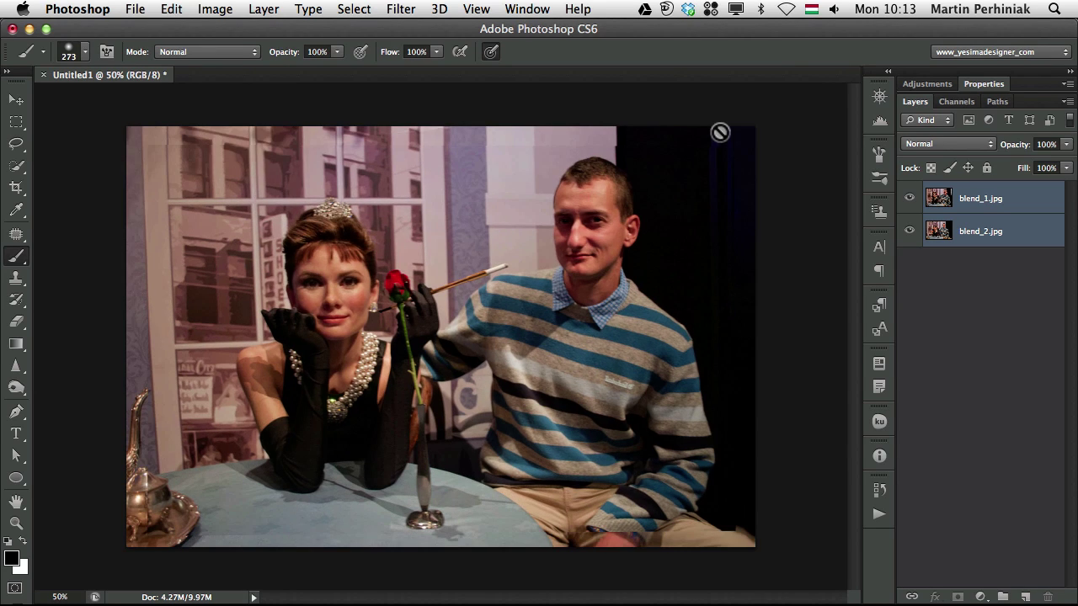
# - Toggle blend_1.jpg's visibility repeatedly to check the alignment
pyautogui.click(909, 199)
pyautogui.click(909, 199)
pyautogui.click(909, 200)
pyautogui.click(910, 200)
pyautogui.click(909, 199)
pyautogui.click(909, 200)
# - Select the blend_1.jpg layer, compare it hidden and shown, and load its pixel outline as a selection
pyautogui.click(1019, 201)
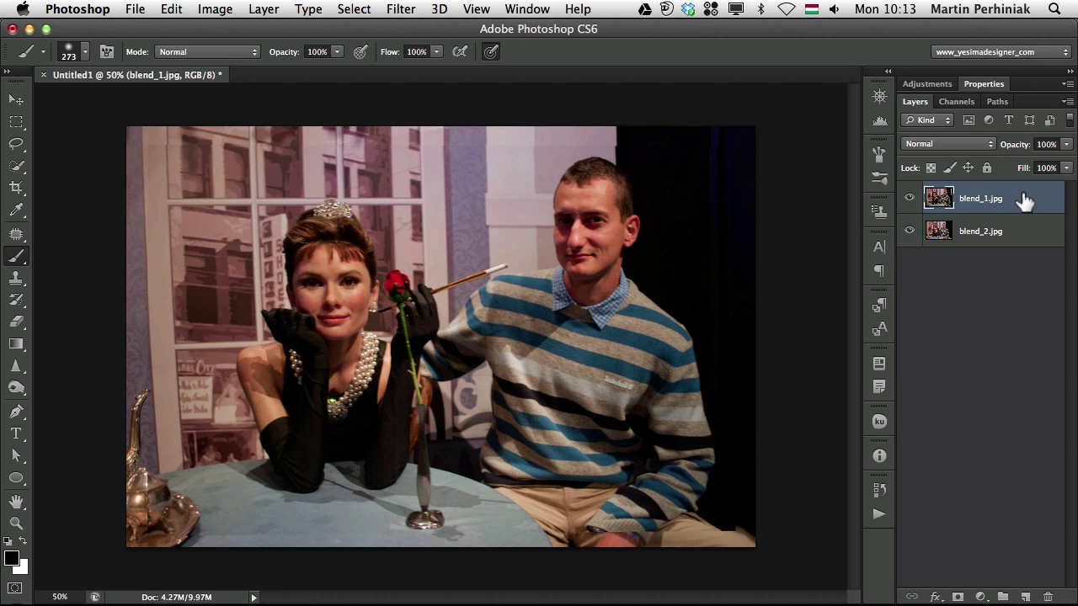
pyautogui.click(910, 199)
pyautogui.click(910, 199)
pyautogui.click(909, 198)
pyautogui.click(910, 198)
pyautogui.keyDown('super'); pyautogui.click(941, 202); pyautogui.keyUp('super')
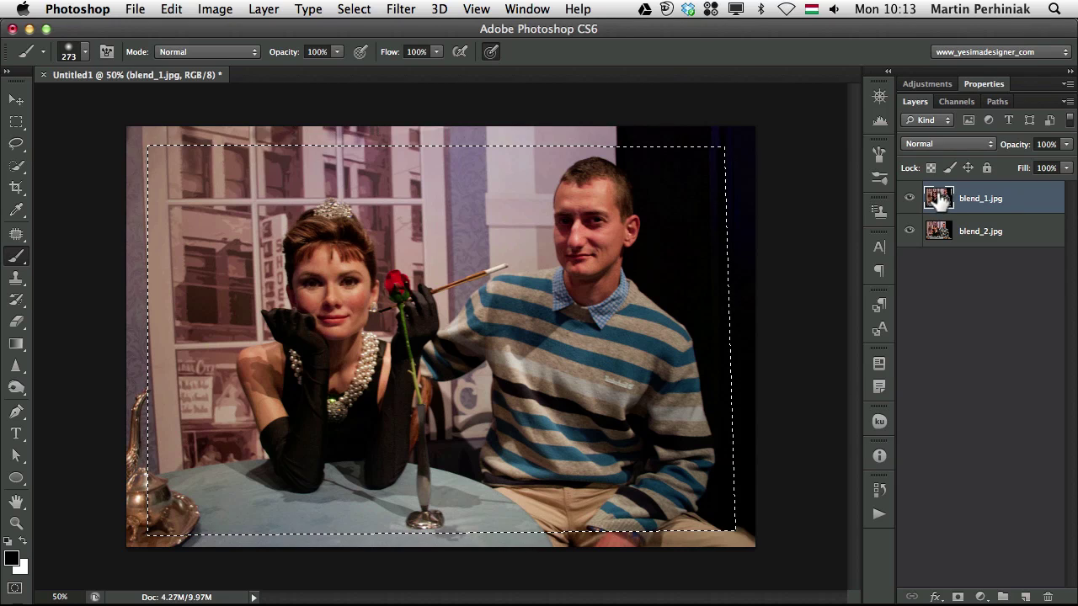
# - Crop the canvas to the blend_1.jpg selection and deselect
pyautogui.click(216, 10)
pyautogui.click(233, 205)
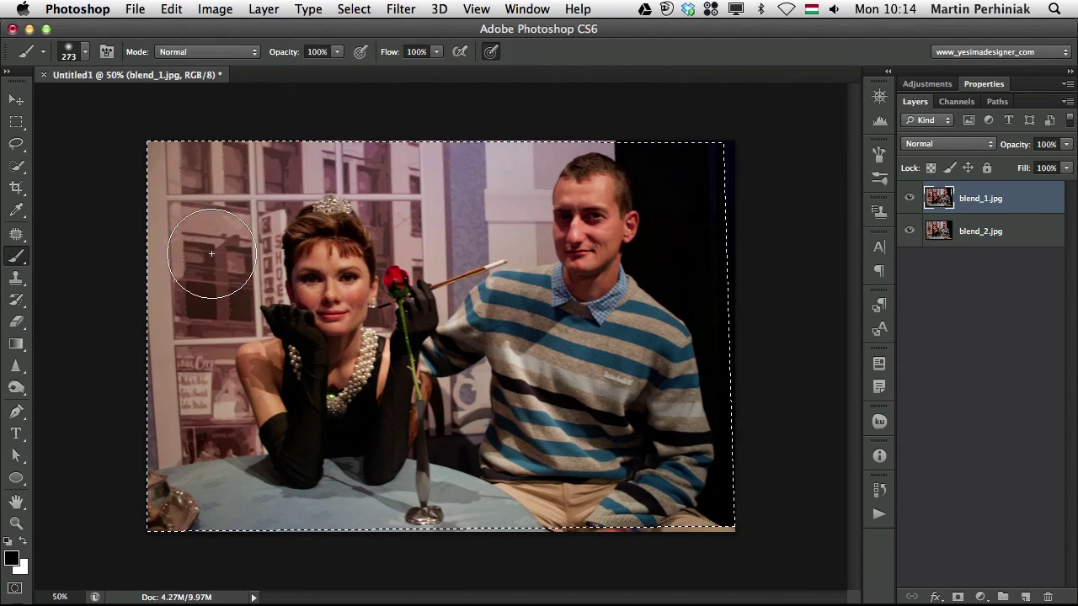
pyautogui.hotkey('ctrl', 'd')
pyautogui.click(909, 199)
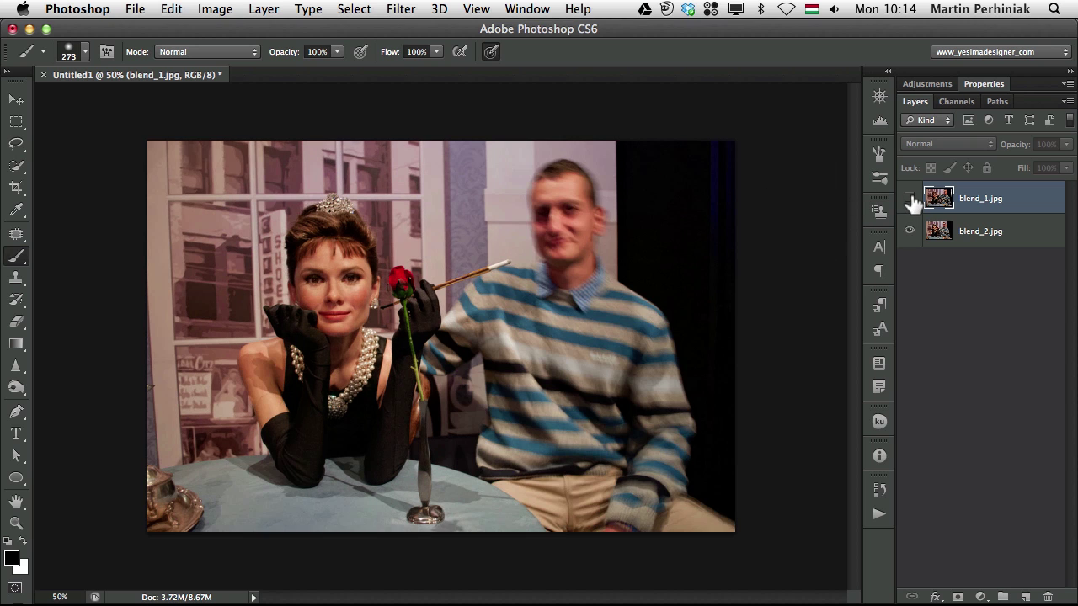
pyautogui.click(909, 199)
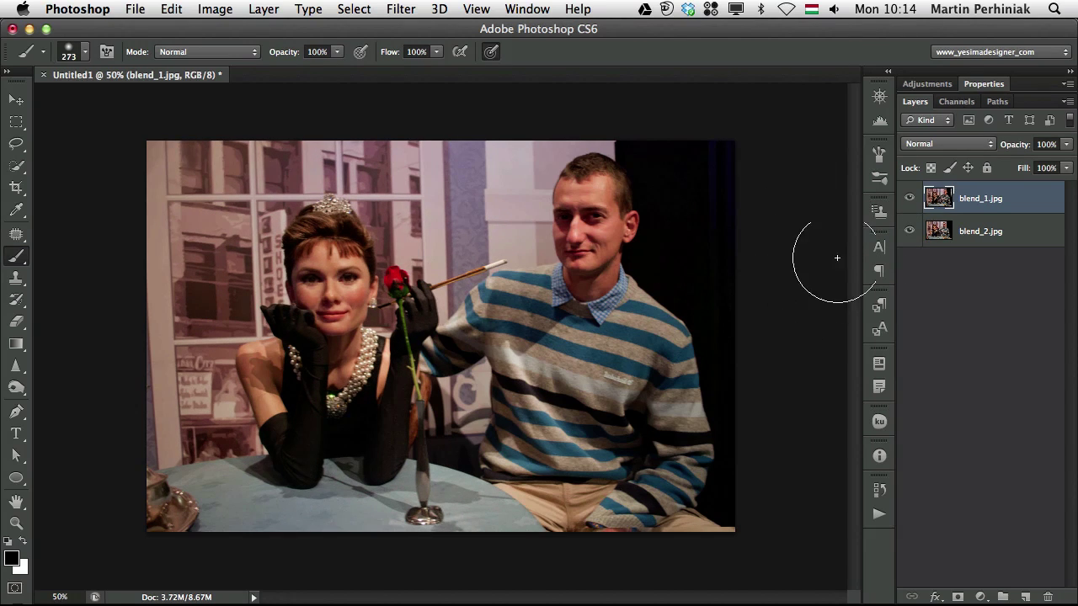
# - Compare the cropped layers by toggling blend_1.jpg, with the Move tool active
pyautogui.click(910, 198)
pyautogui.click(909, 199)
pyautogui.press('v')
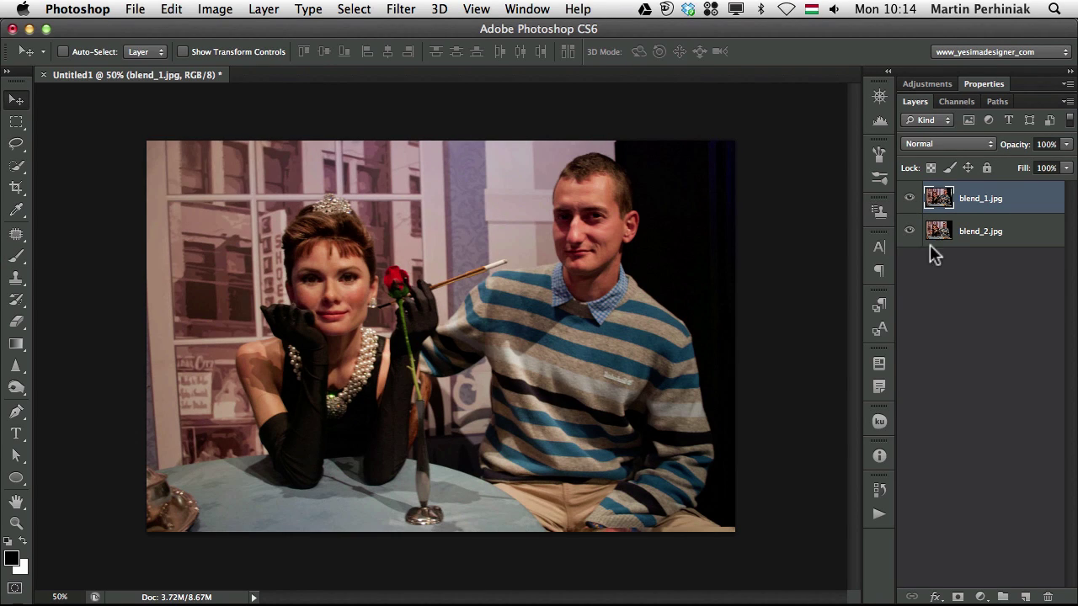
pyautogui.click(909, 199)
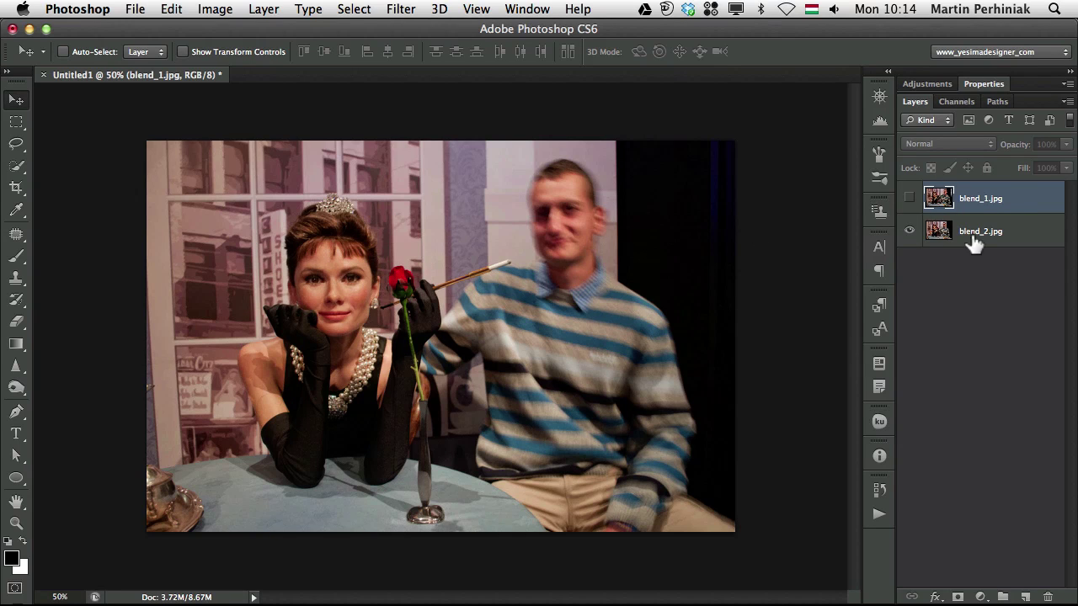
pyautogui.click(909, 200)
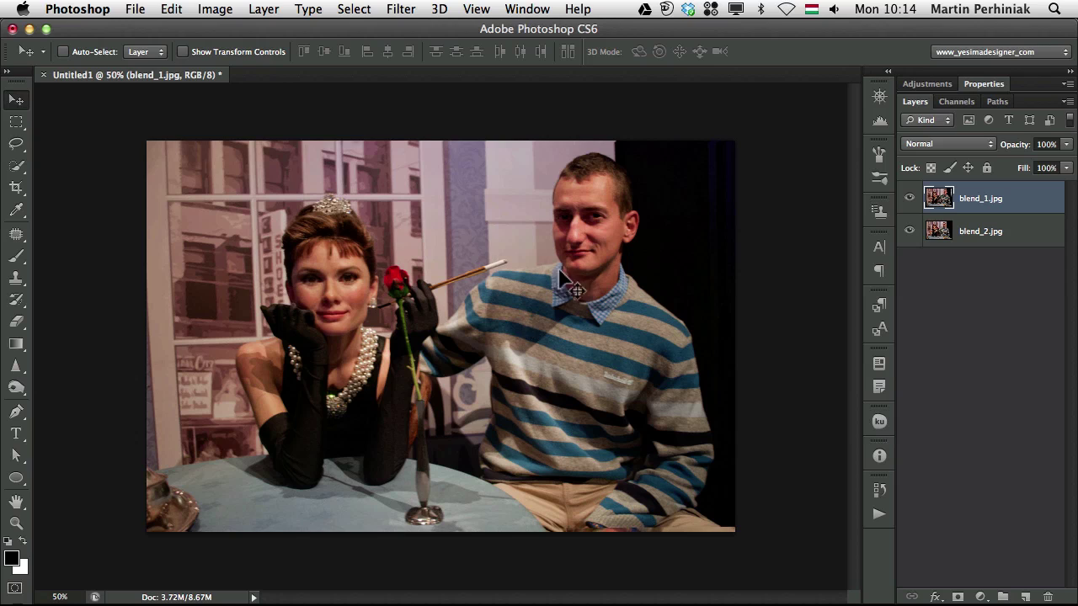
# - Rename the blend_1.jpg layer to friend and blend_2.jpg to audrey
pyautogui.doubleClick(983, 202)
pyautogui.write('fi')
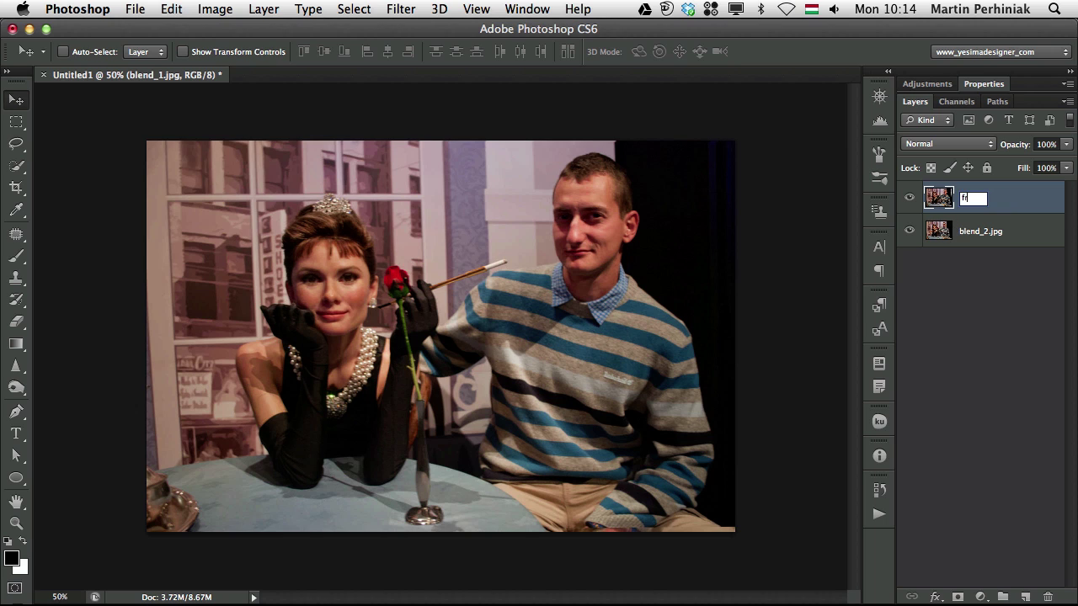
pyautogui.press('Return')
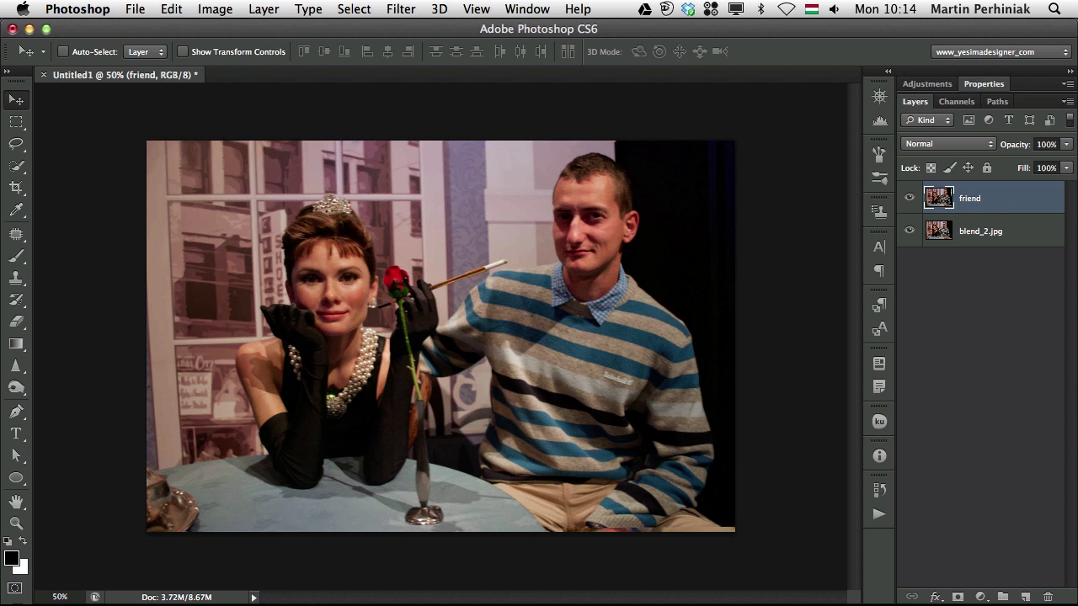
pyautogui.doubleClick(975, 231)
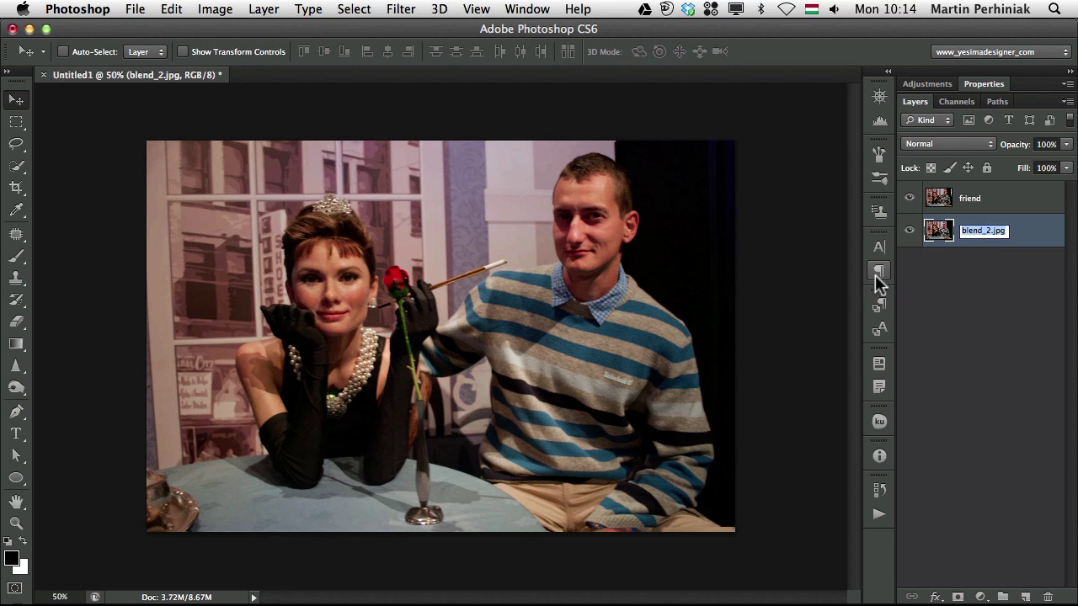
pyautogui.write('audrey')
pyautogui.press('Return')
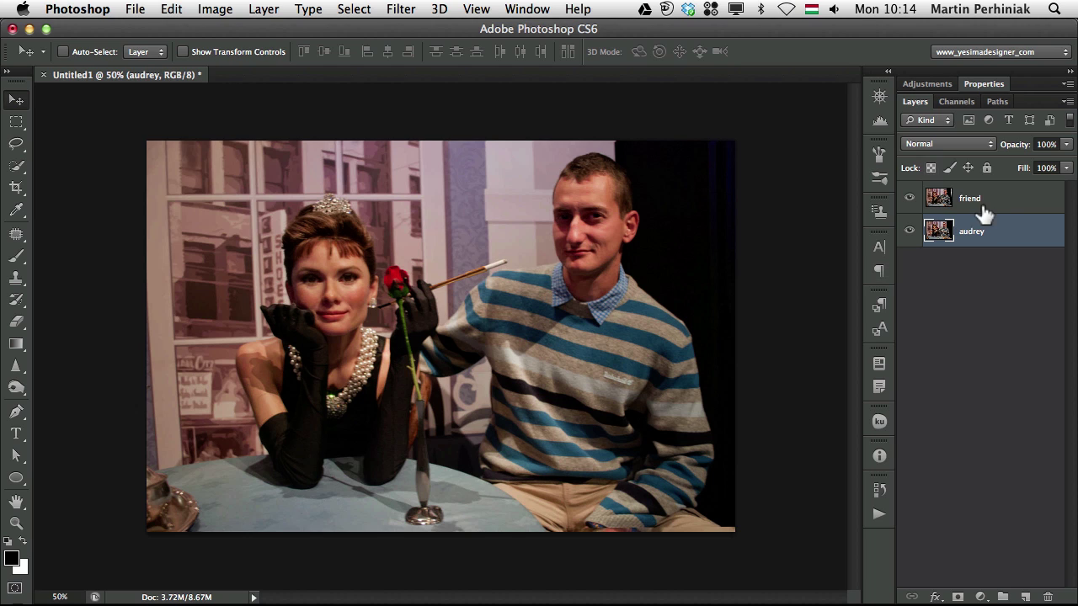
# - Add a white layer mask to the friend layer and set up a soft 245 px brush
pyautogui.click(986, 208)
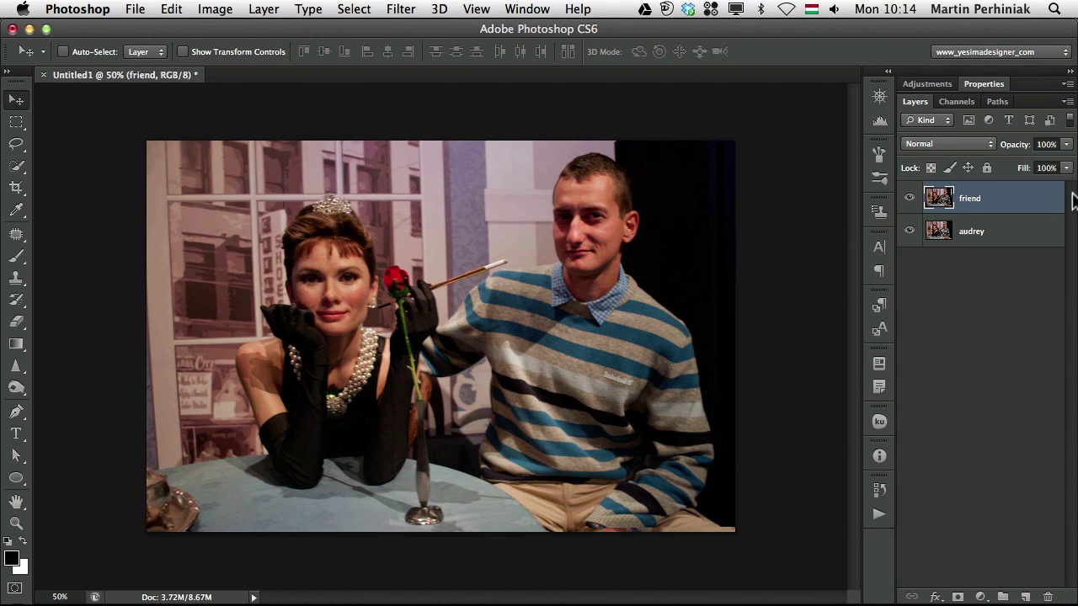
pyautogui.click(957, 597)
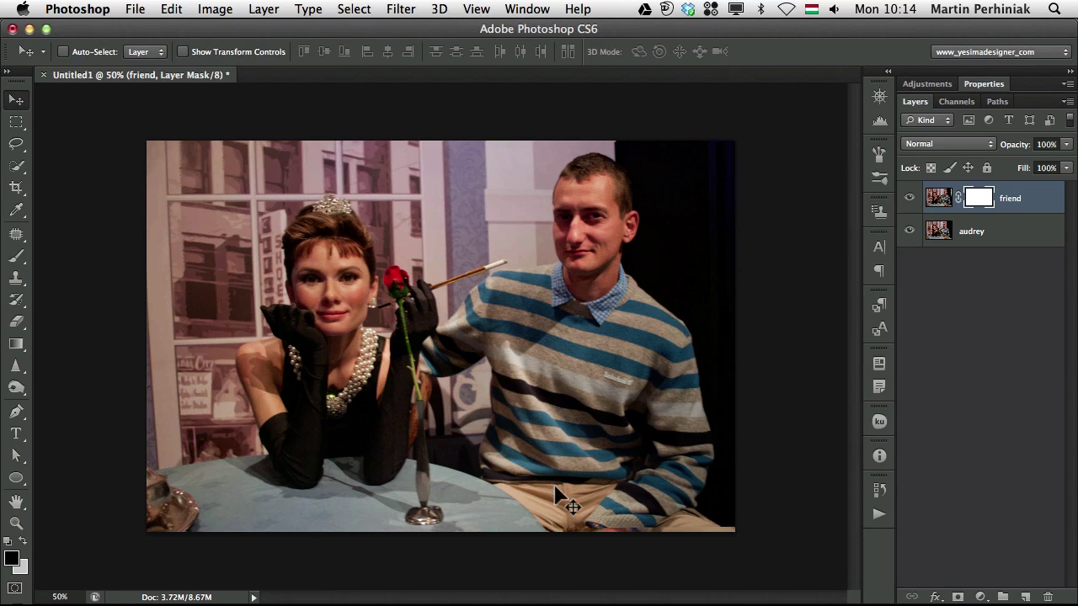
pyautogui.press('b')
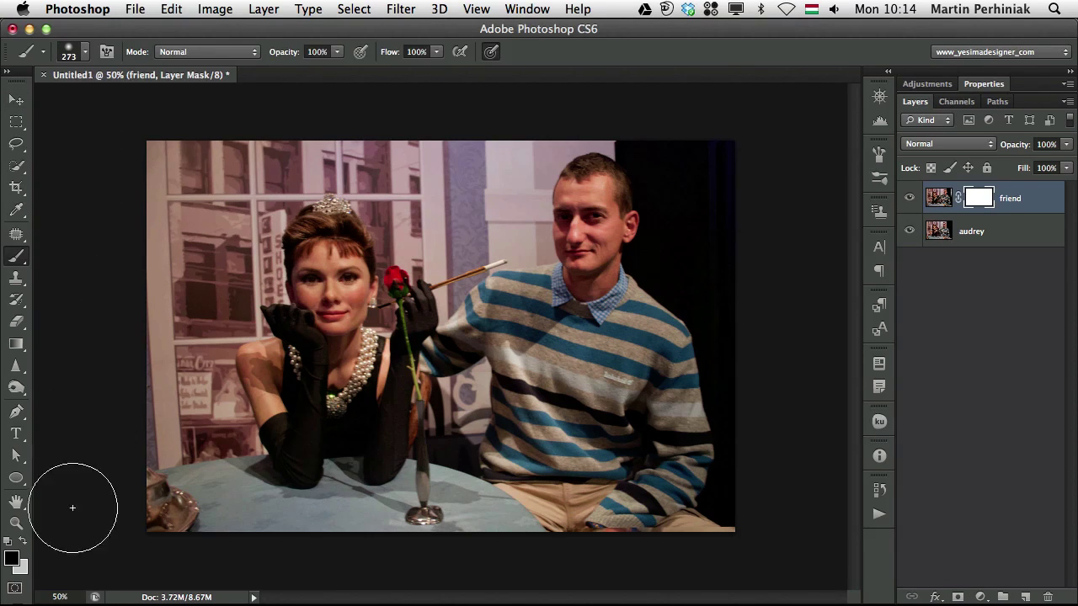
pyautogui.moveTo(279, 303)
pyautogui.mouseDown()
pyautogui.moveTo(280, 283)
pyautogui.moveTo(268, 282)
pyautogui.mouseUp()
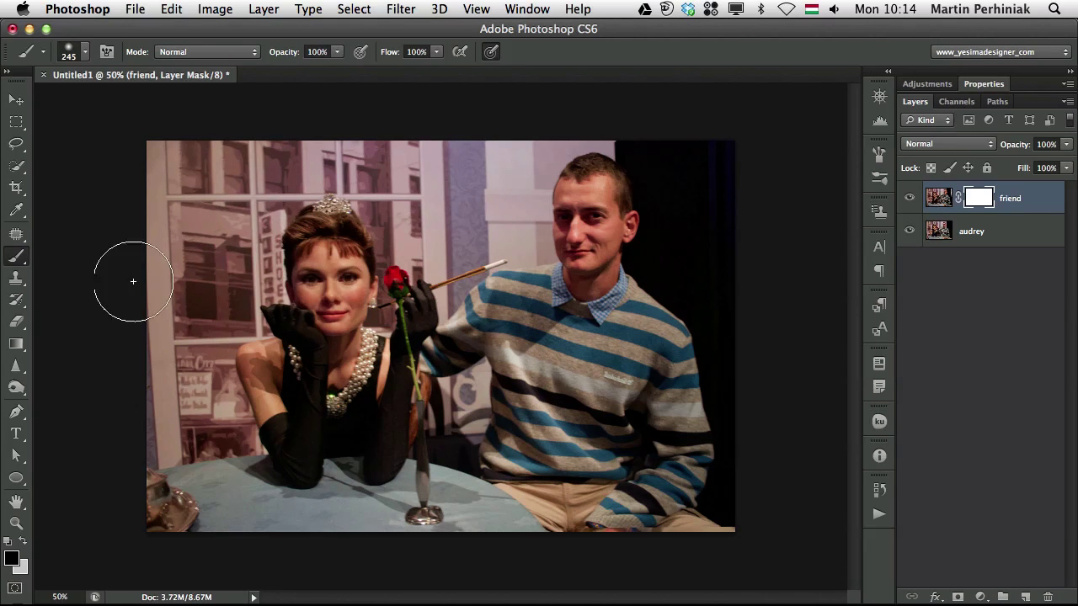
pyautogui.click(85, 51)
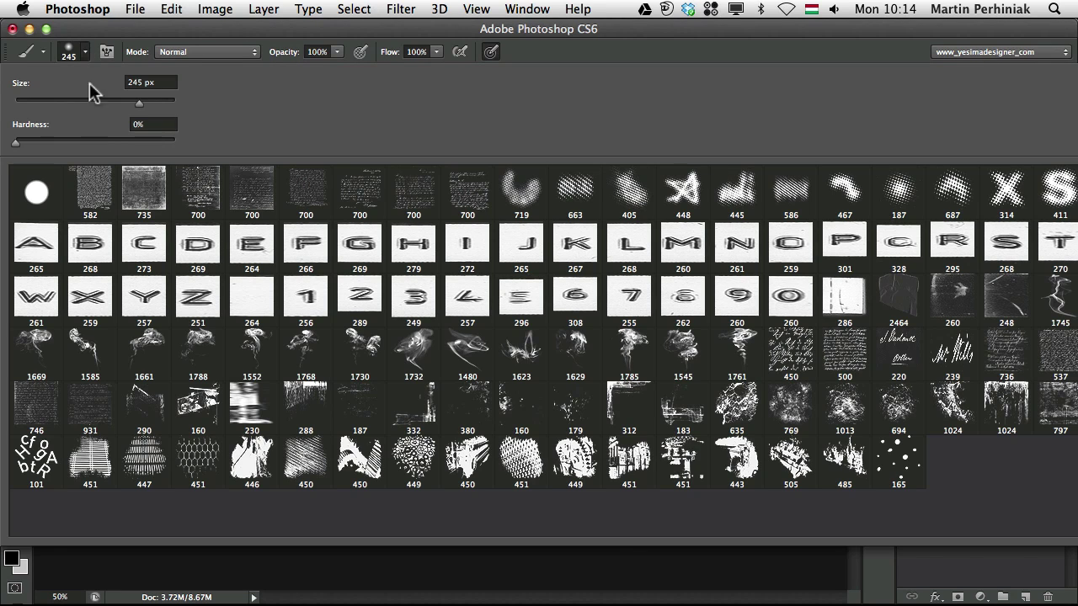
# - Paint the friend mask to reveal Audrey's arm, glove, rose and stem beside the friend's arm
pyautogui.click(128, 31)
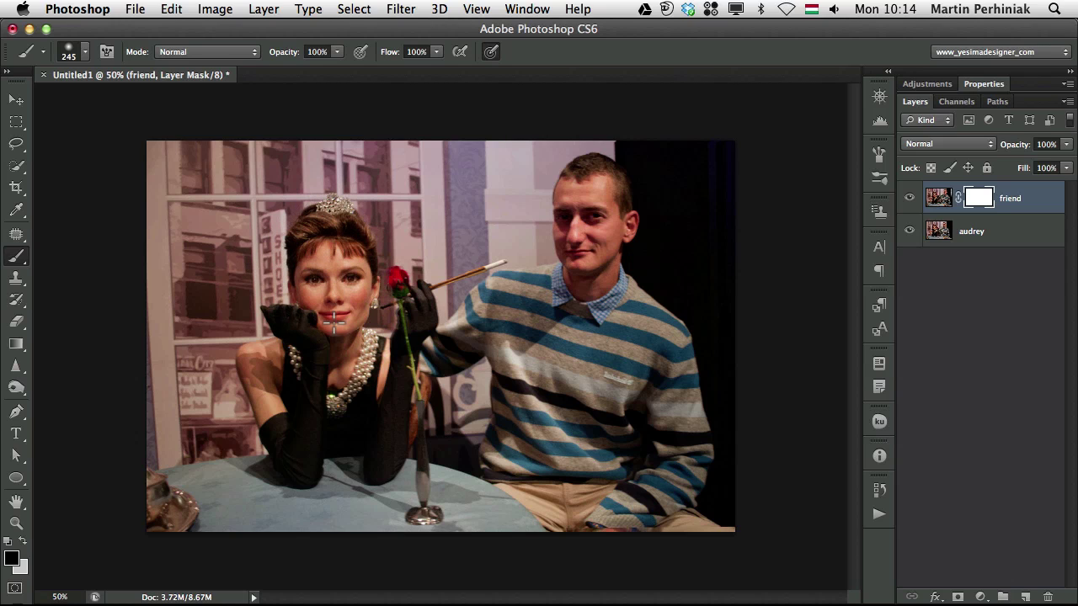
pyautogui.moveTo(333, 320)
pyautogui.mouseDown()
pyautogui.moveTo(294, 311)
pyautogui.moveTo(264, 355)
pyautogui.moveTo(300, 412)
pyautogui.moveTo(291, 454)
pyautogui.moveTo(314, 428)
pyautogui.moveTo(341, 455)
pyautogui.mouseUp()
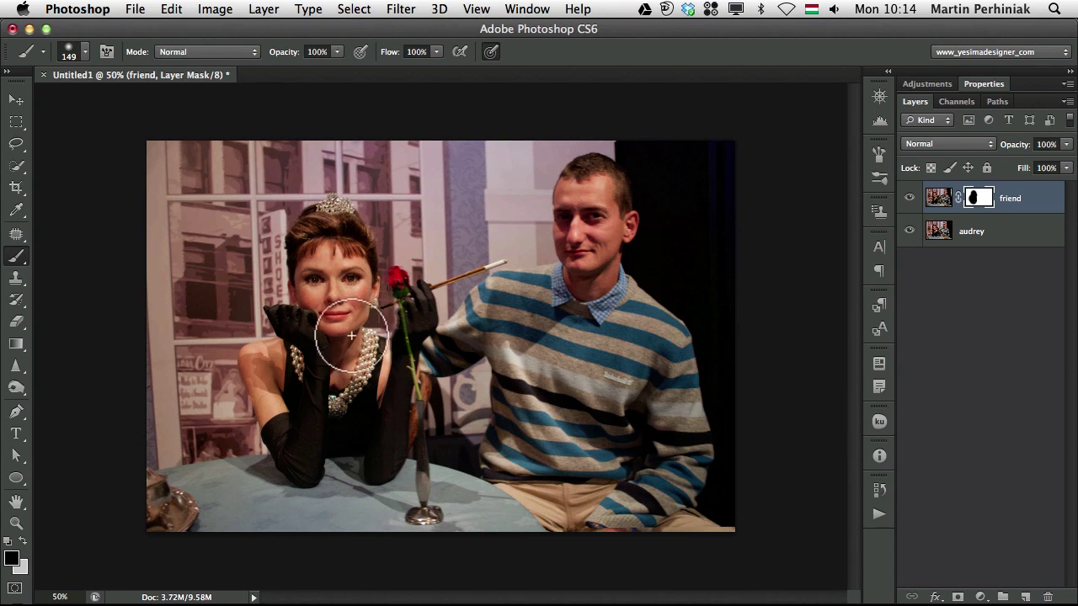
pyautogui.moveTo(409, 320)
pyautogui.mouseDown()
pyautogui.moveTo(395, 287)
pyautogui.moveTo(465, 299)
pyautogui.moveTo(486, 274)
pyautogui.moveTo(518, 271)
pyautogui.moveTo(501, 299)
pyautogui.moveTo(506, 274)
pyautogui.mouseUp()
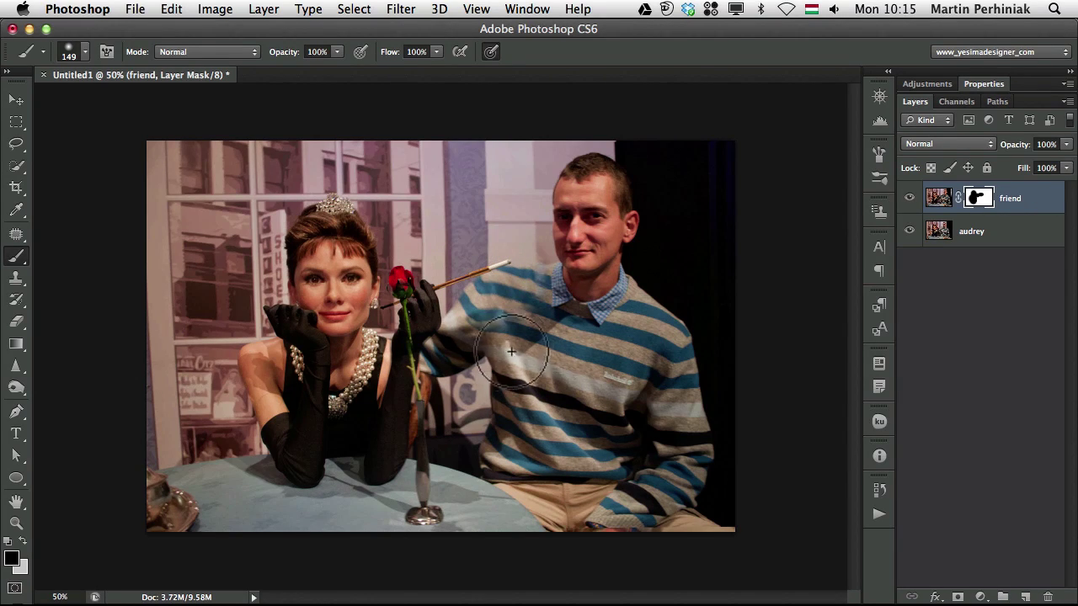
pyautogui.moveTo(389, 410)
pyautogui.mouseDown()
pyautogui.moveTo(434, 484)
pyautogui.moveTo(420, 413)
pyautogui.moveTo(443, 486)
pyautogui.mouseUp()
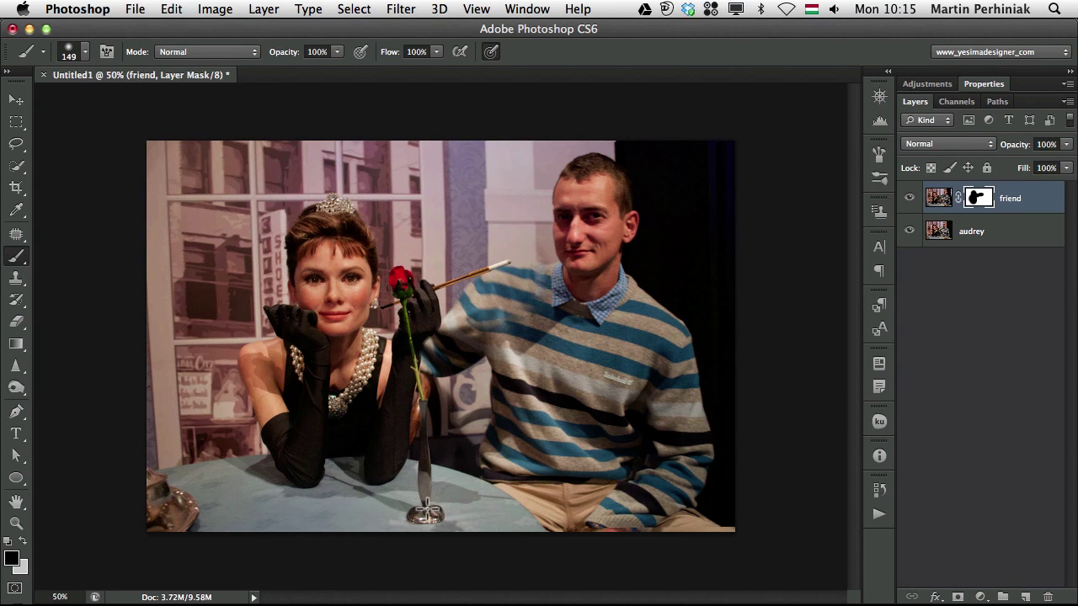
pyautogui.moveTo(458, 413)
pyautogui.mouseDown()
pyautogui.moveTo(442, 413)
pyautogui.moveTo(454, 393)
pyautogui.moveTo(456, 426)
pyautogui.moveTo(476, 416)
pyautogui.mouseUp()
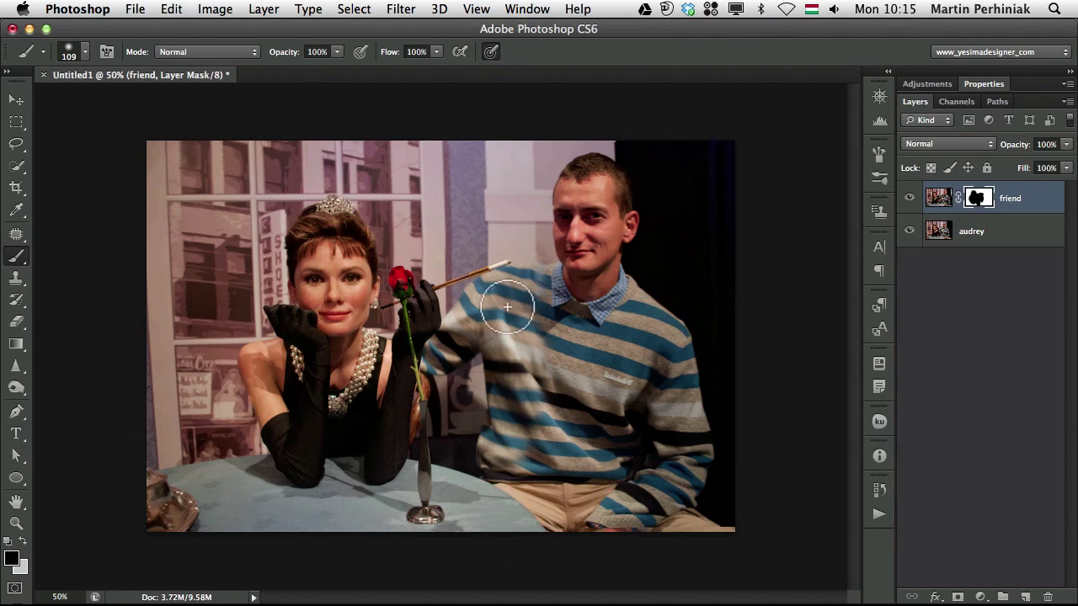
# - Correct the mask with a 224 px eraser and white brush to reveal more sweater left of his arm
pyautogui.press('e')
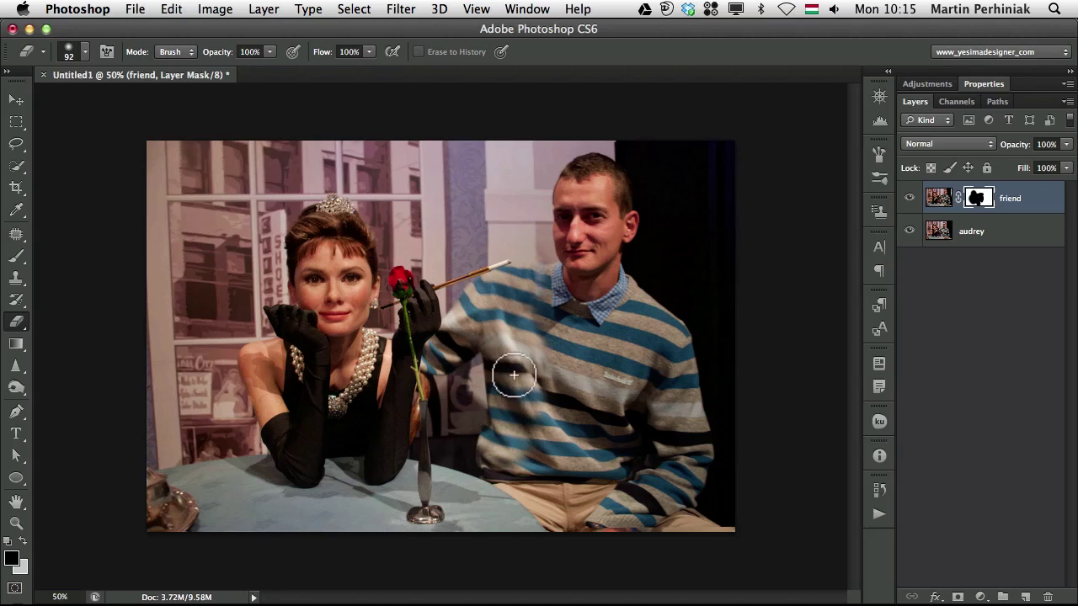
pyautogui.moveTo(511, 375); pyautogui.dragTo(545, 373)
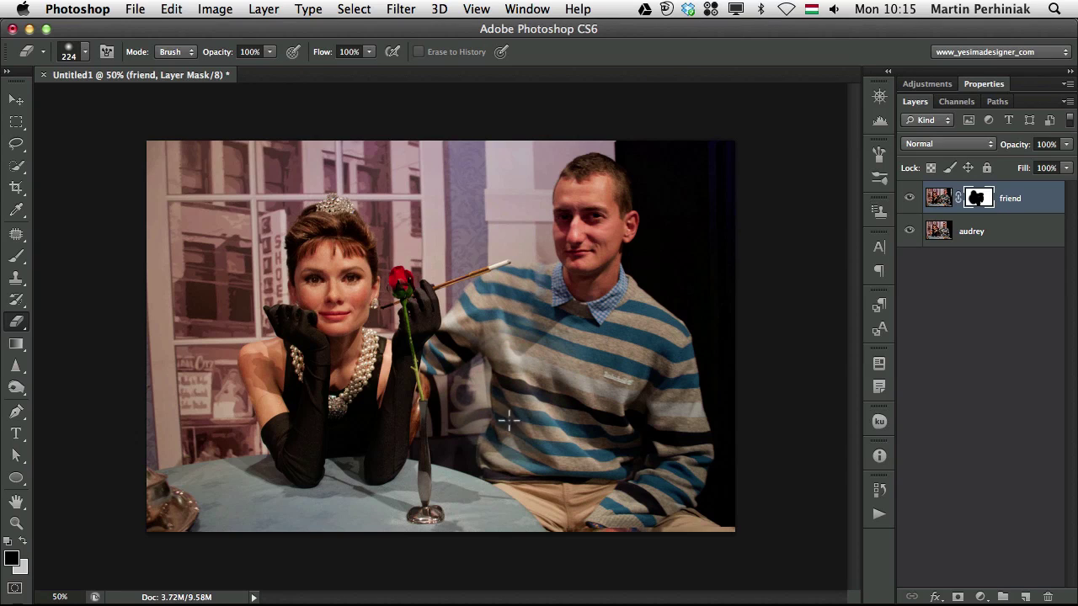
pyautogui.moveTo(482, 439)
pyautogui.mouseDown()
pyautogui.moveTo(454, 396)
pyautogui.moveTo(510, 354)
pyautogui.mouseUp()
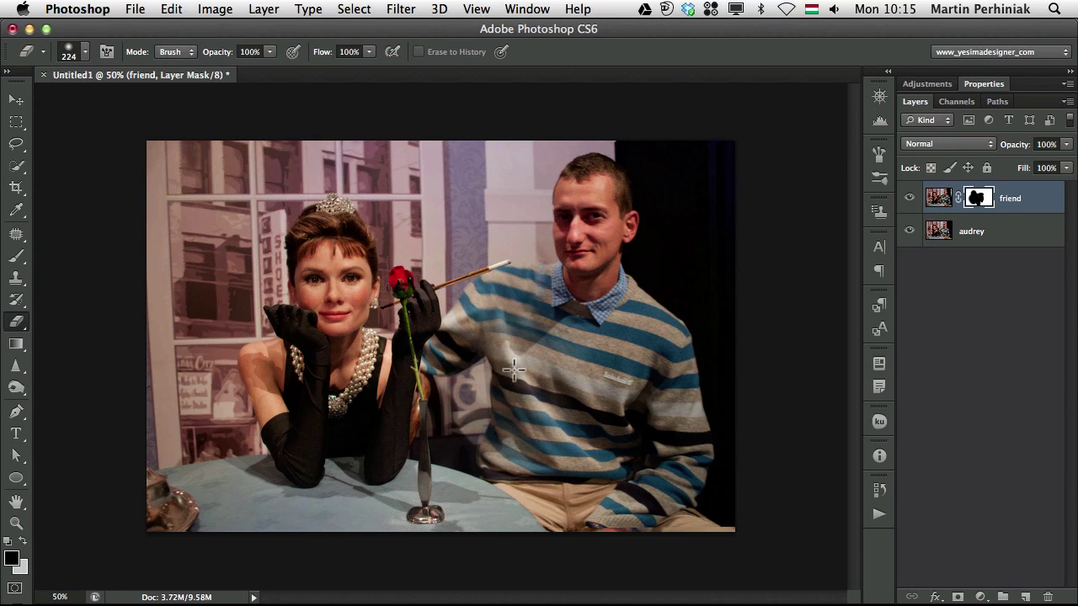
pyautogui.press('b')
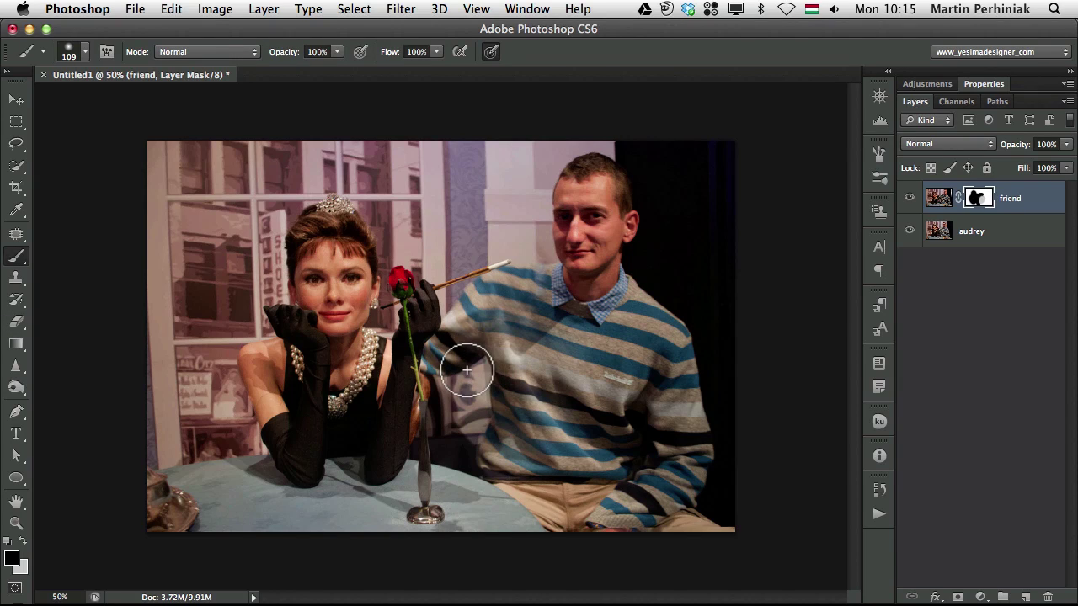
pyautogui.press('x')
pyautogui.moveTo(463, 376); pyautogui.dragTo(468, 403)
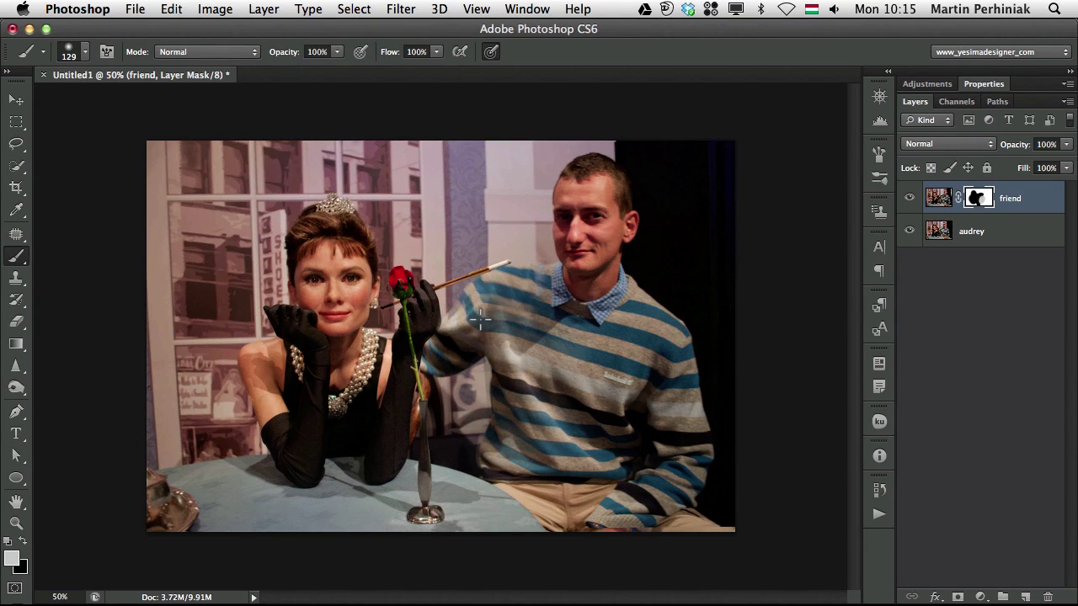
# - Zoom in and, with an 84 px brush, blend the left edge of his face into the background
pyautogui.moveTo(480, 319); pyautogui.dragTo(463, 299)
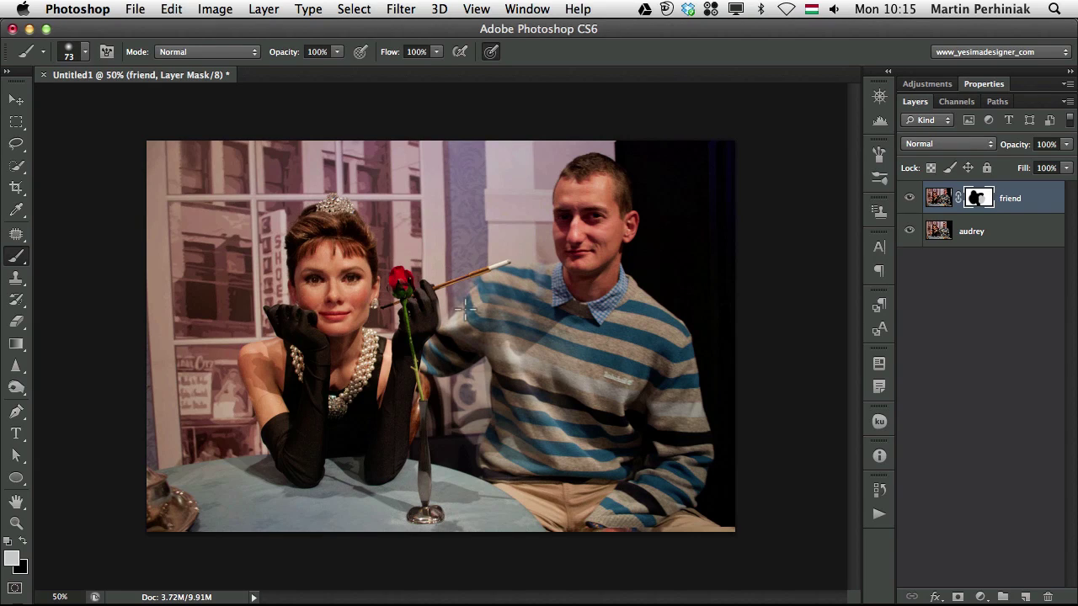
pyautogui.press('x')
pyautogui.press('x')
pyautogui.moveTo(455, 313)
pyautogui.mouseDown()
pyautogui.moveTo(476, 278)
pyautogui.moveTo(551, 258)
pyautogui.mouseUp()
pyautogui.press('z')
pyautogui.press('b')
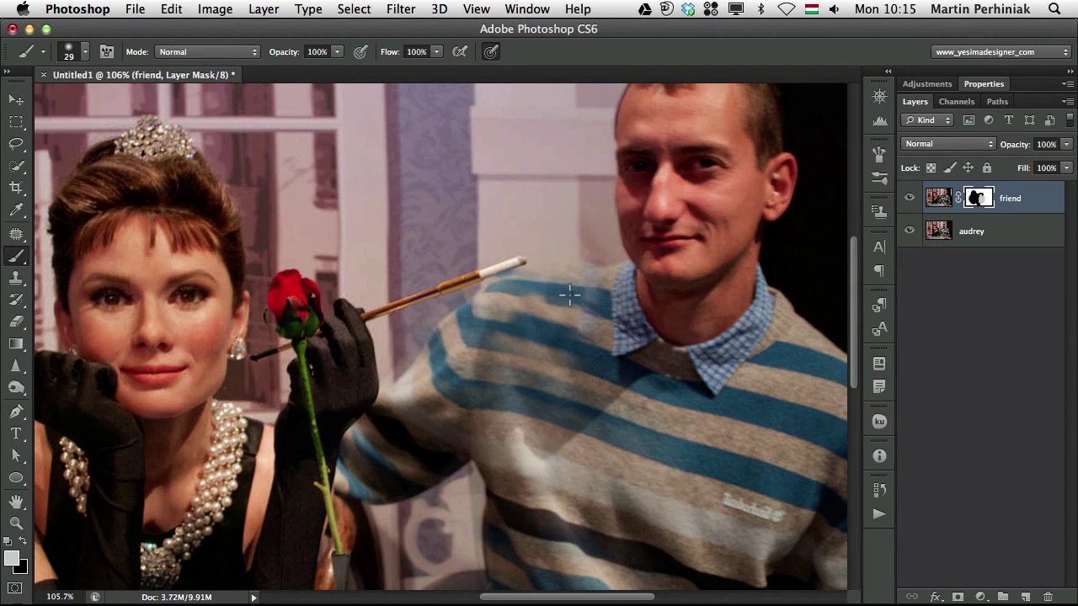
pyautogui.moveTo(510, 349)
pyautogui.mouseDown()
pyautogui.moveTo(556, 350)
pyautogui.moveTo(552, 368)
pyautogui.mouseUp()
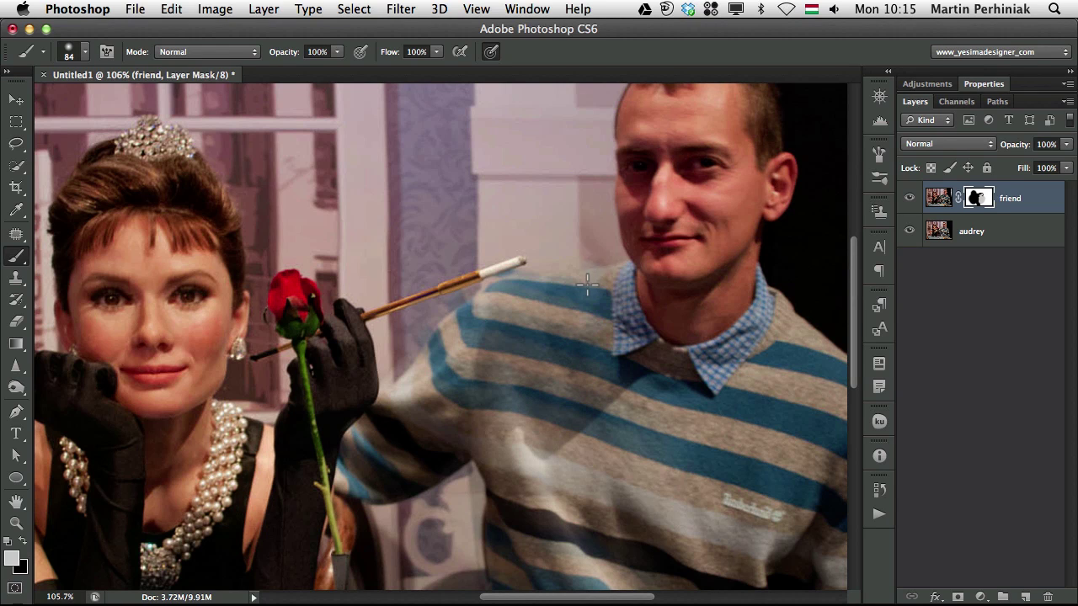
pyautogui.moveTo(587, 284)
pyautogui.mouseDown()
pyautogui.moveTo(616, 272)
pyautogui.moveTo(623, 160)
pyautogui.moveTo(610, 202)
pyautogui.moveTo(605, 172)
pyautogui.moveTo(575, 210)
pyautogui.mouseUp()
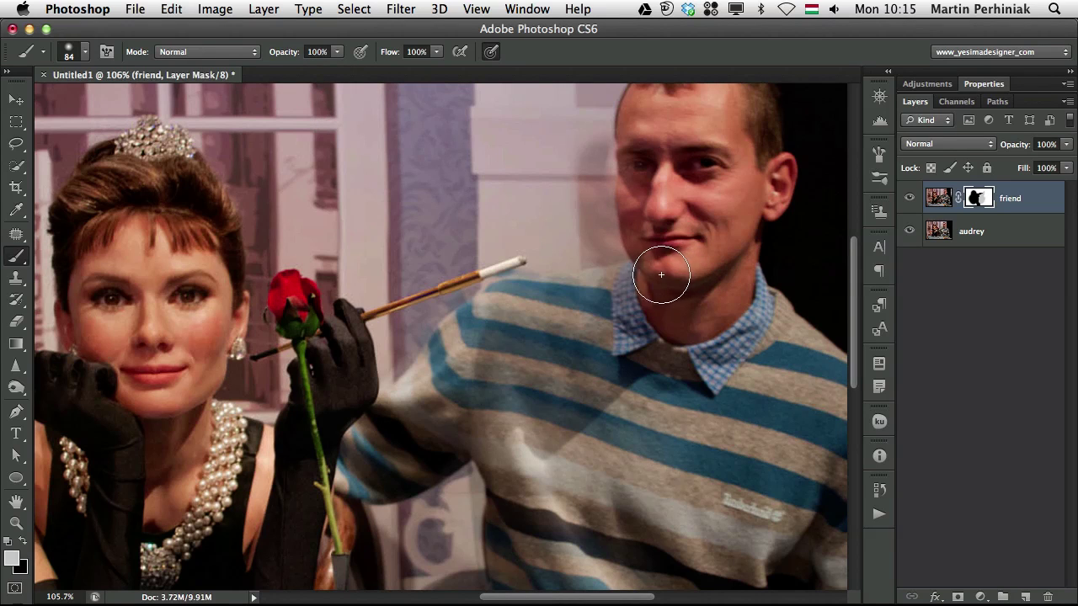
# - Make his collar solid, firm up the sweater's top edge, fill the faded sleeve patch, and fit the view
pyautogui.press('x')
pyautogui.press('x')
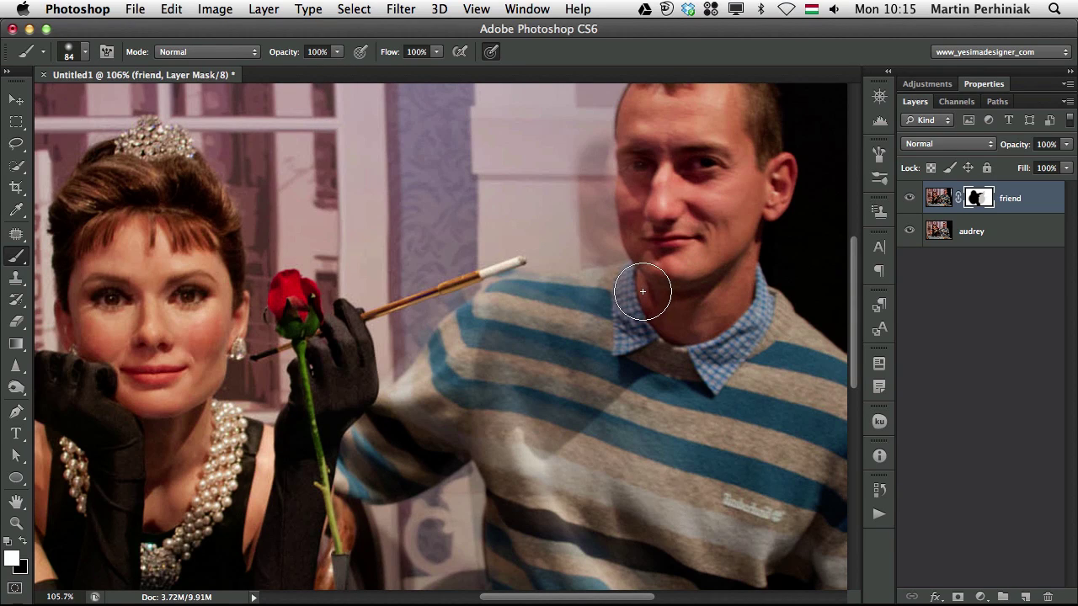
pyautogui.moveTo(642, 291); pyautogui.dragTo(631, 289)
pyautogui.moveTo(660, 250); pyautogui.dragTo(660, 223)
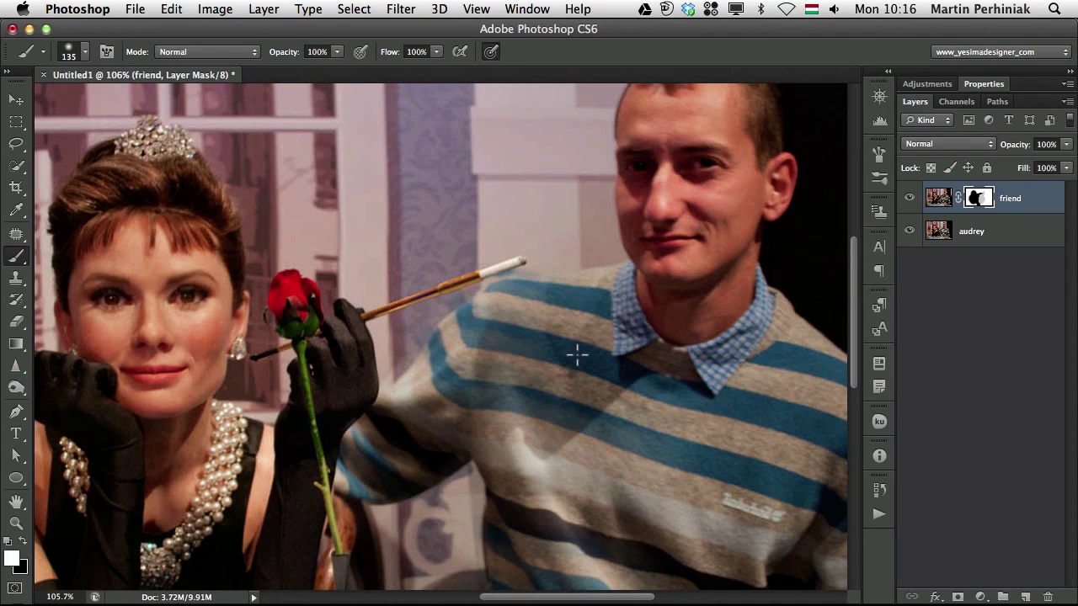
pyautogui.moveTo(445, 390); pyautogui.dragTo(408, 392)
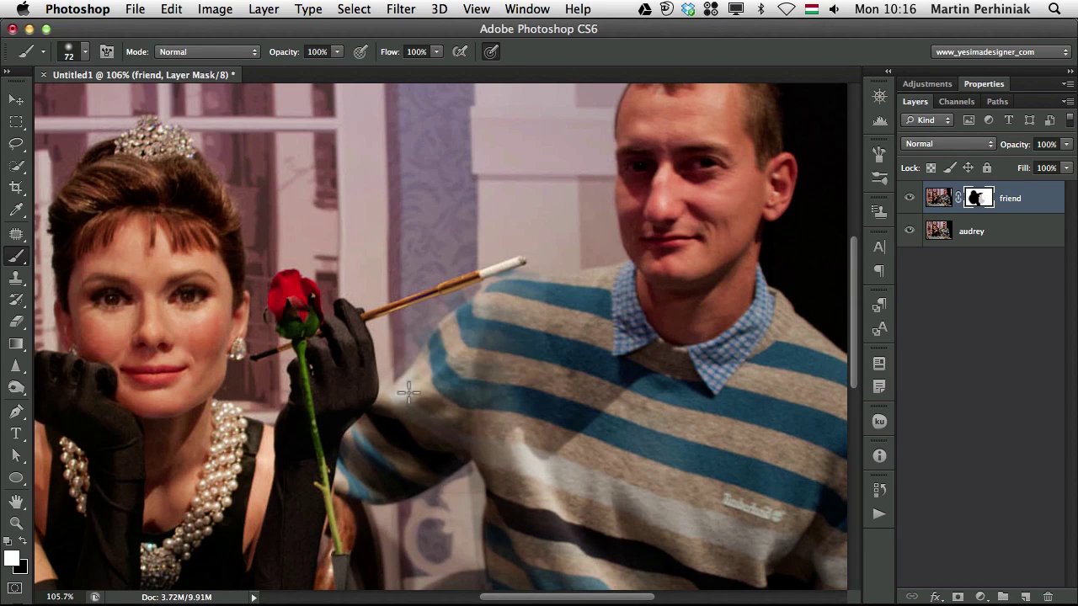
pyautogui.moveTo(486, 361); pyautogui.dragTo(470, 362)
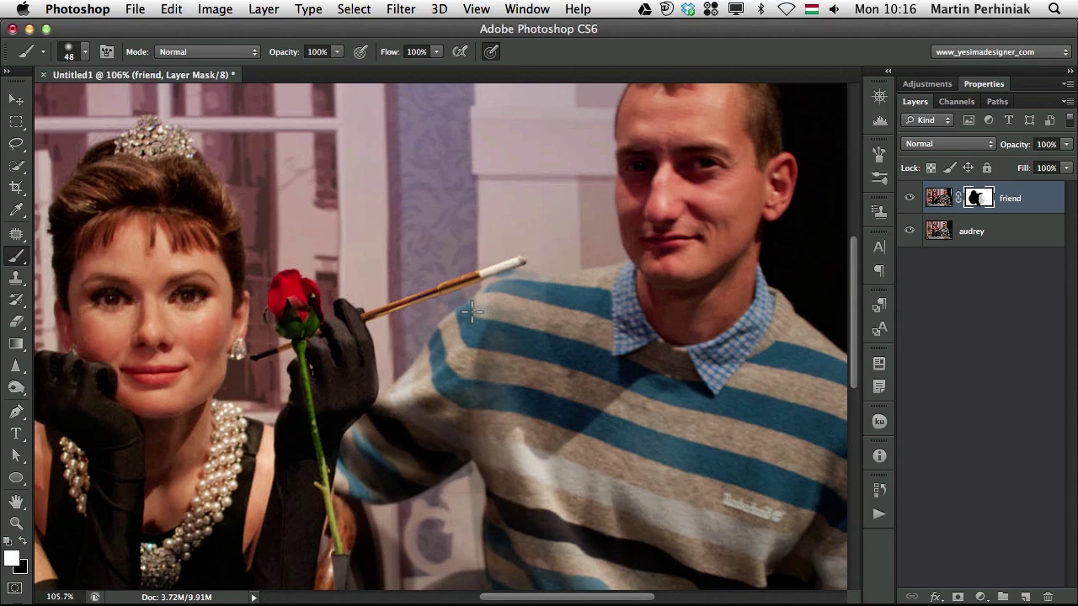
pyautogui.moveTo(472, 312)
pyautogui.mouseDown()
pyautogui.moveTo(513, 288)
pyautogui.moveTo(548, 287)
pyautogui.mouseUp()
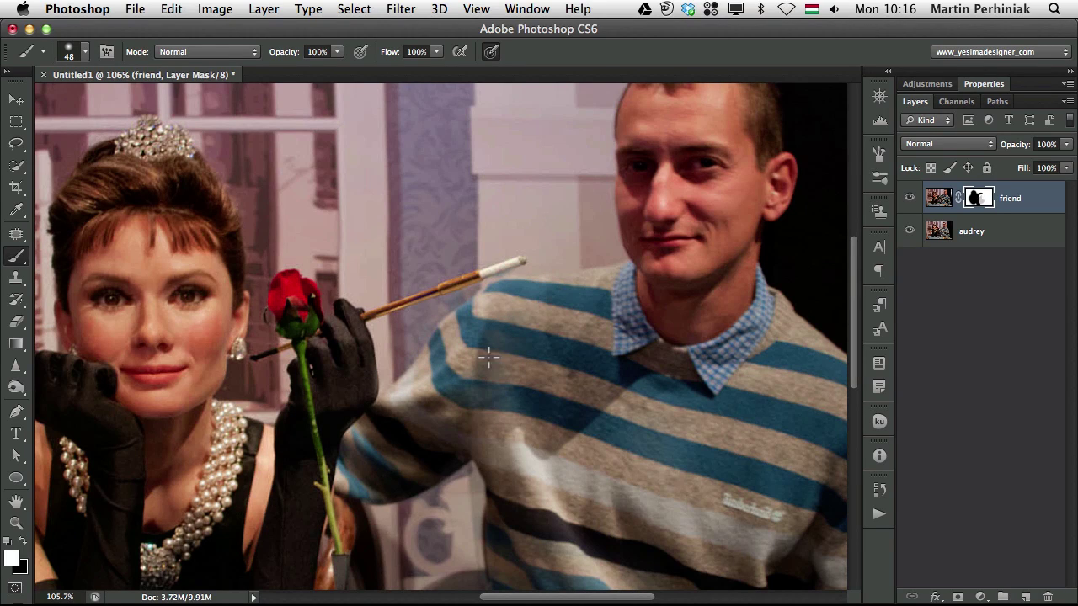
pyautogui.click(476, 403)
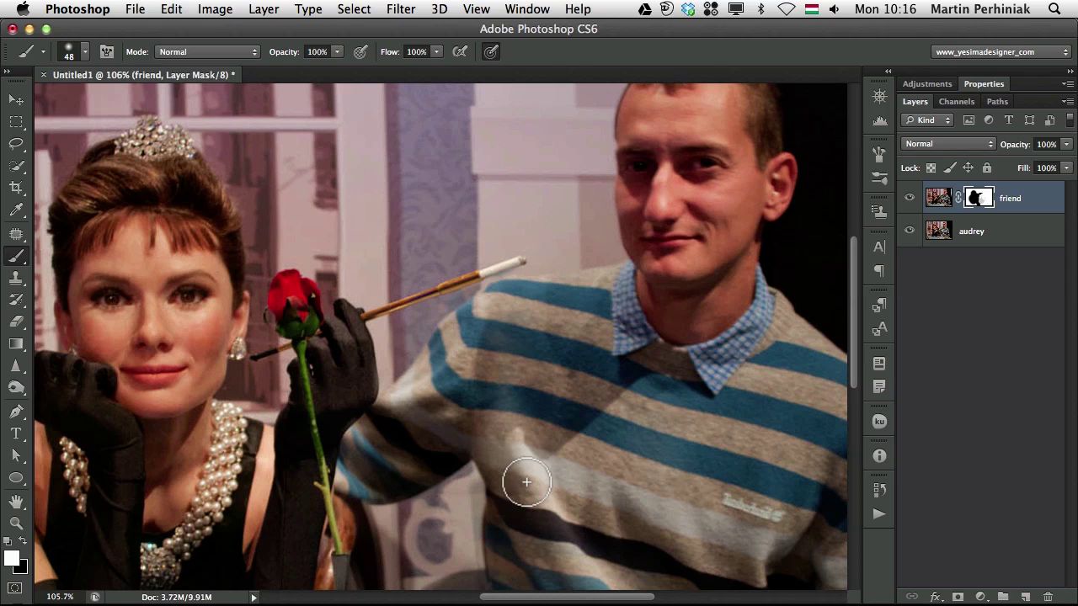
pyautogui.press('super+minus')
pyautogui.press('super+minus')
pyautogui.press('super+minus')
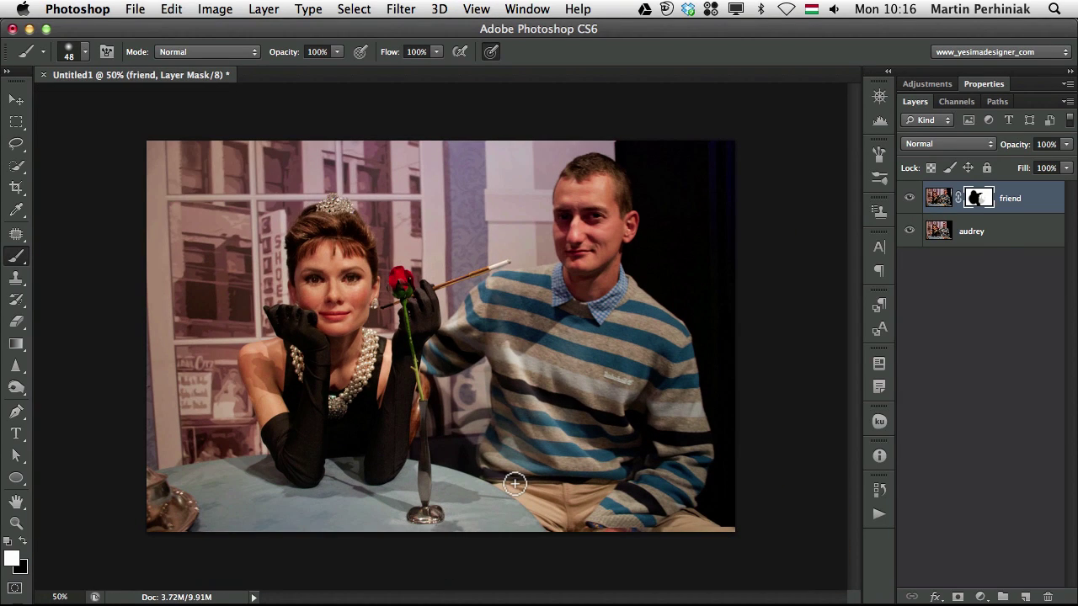
pyautogui.keyDown('shift'); pyautogui.click(981, 199); pyautogui.keyUp('shift')
pyautogui.keyDown('shift'); pyautogui.click(988, 199); pyautogui.keyUp('shift')
pyautogui.keyDown('shift'); pyautogui.click(985, 199); pyautogui.keyUp('shift')
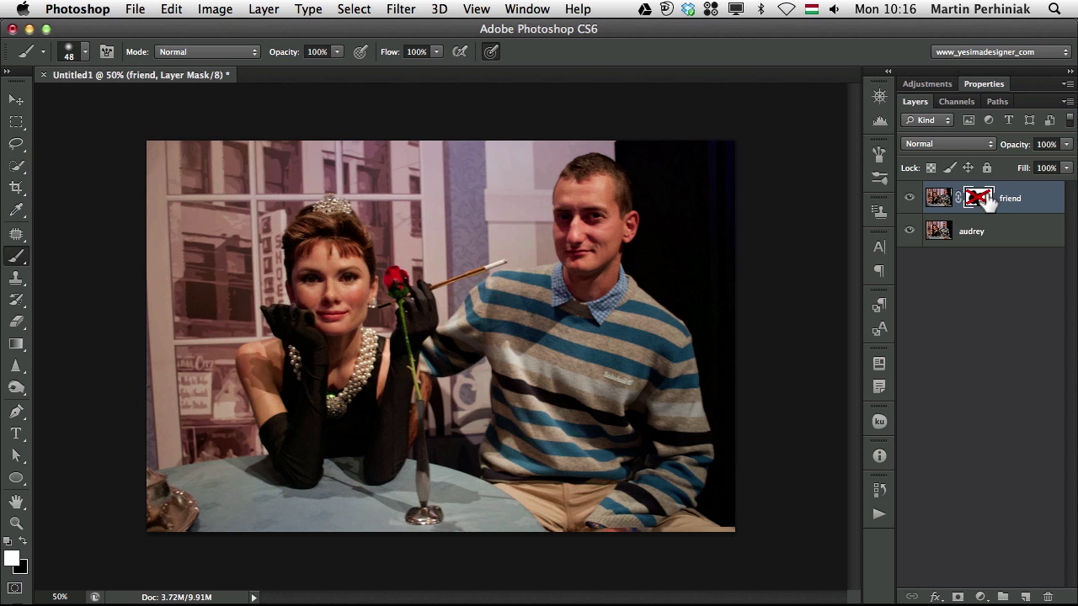
pyautogui.keyDown('shift'); pyautogui.click(985, 199); pyautogui.keyUp('shift')
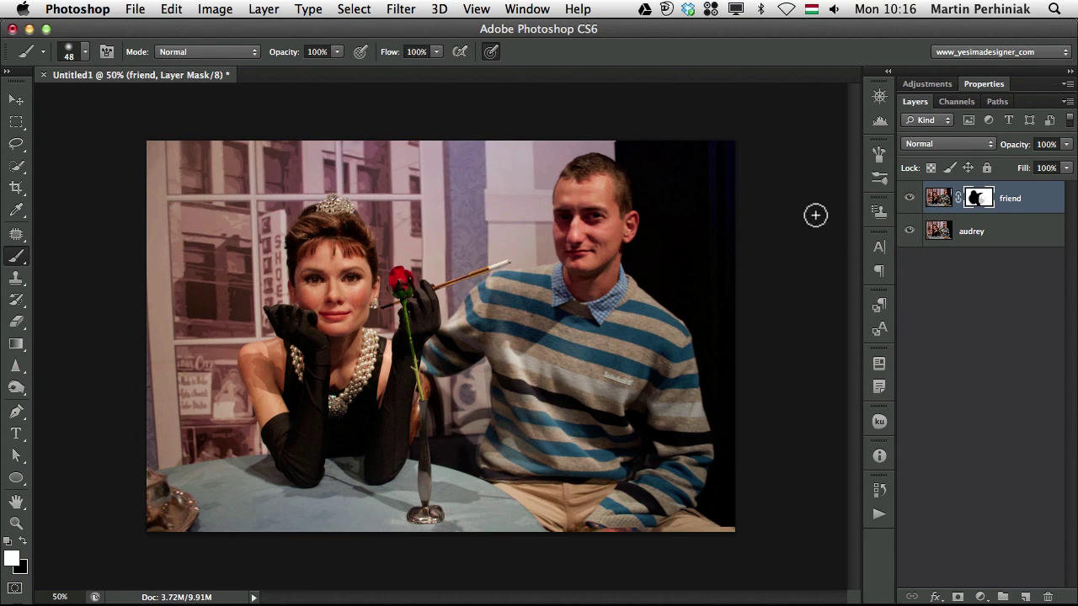
pyautogui.click(909, 199)
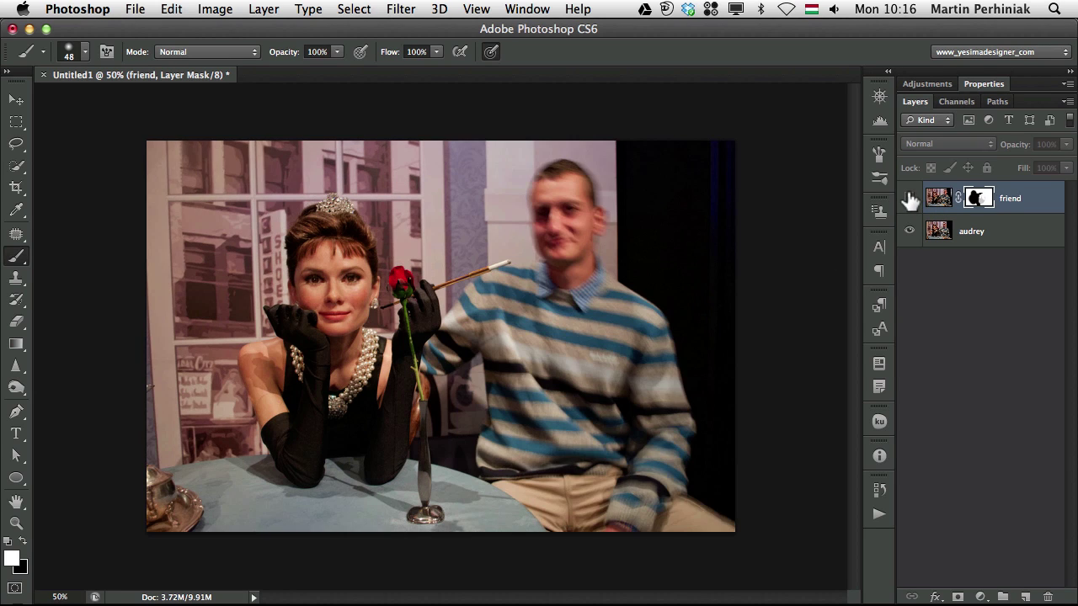
pyautogui.click(910, 199)
pyautogui.click(909, 198)
pyautogui.click(909, 198)
pyautogui.click(909, 199)
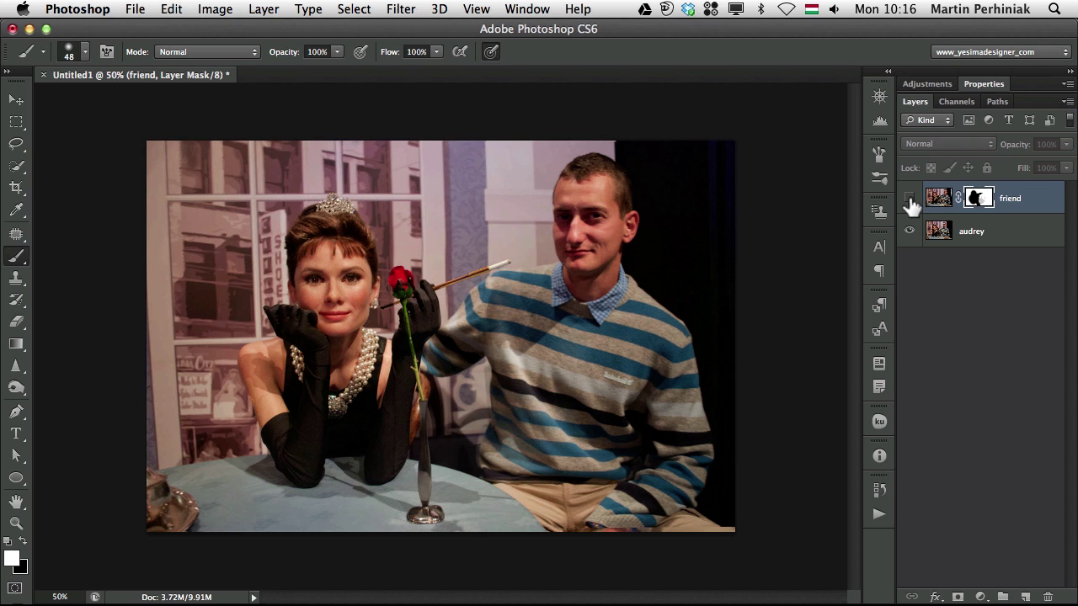
pyautogui.click(909, 199)
# - Switch to the Move tool, go to Bridge, and select the blend_3.jpg paper texture
pyautogui.press('v')
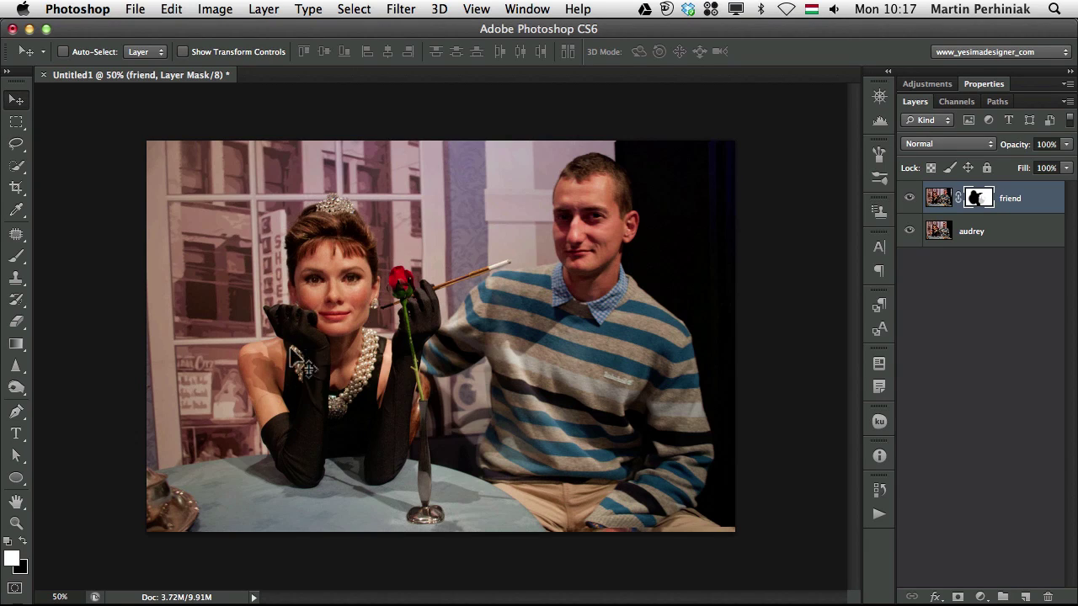
pyautogui.press('super+Tab')
pyautogui.click(413, 305)
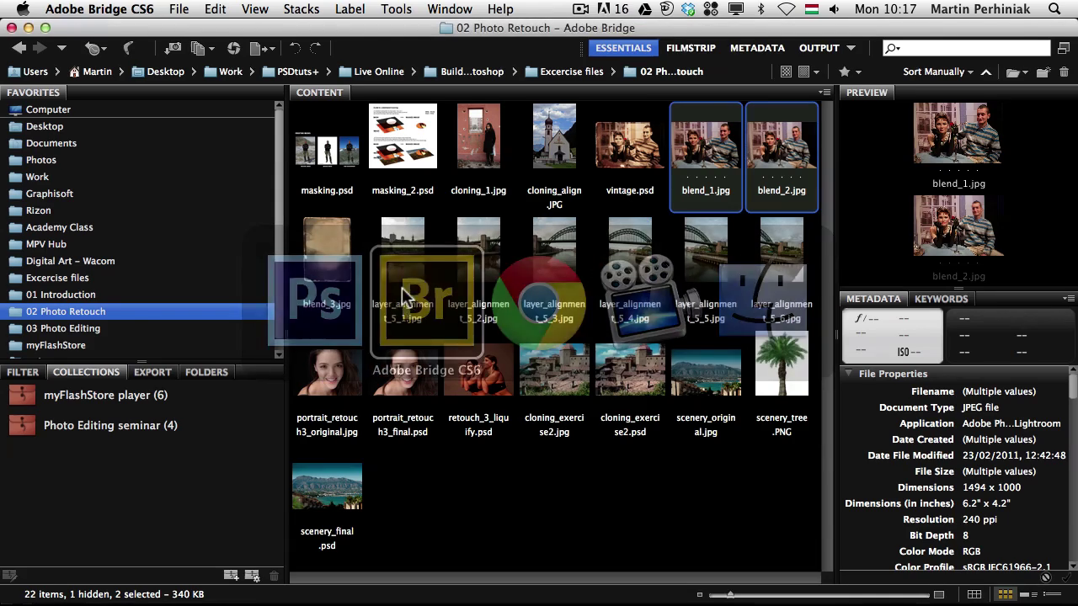
pyautogui.click(319, 245)
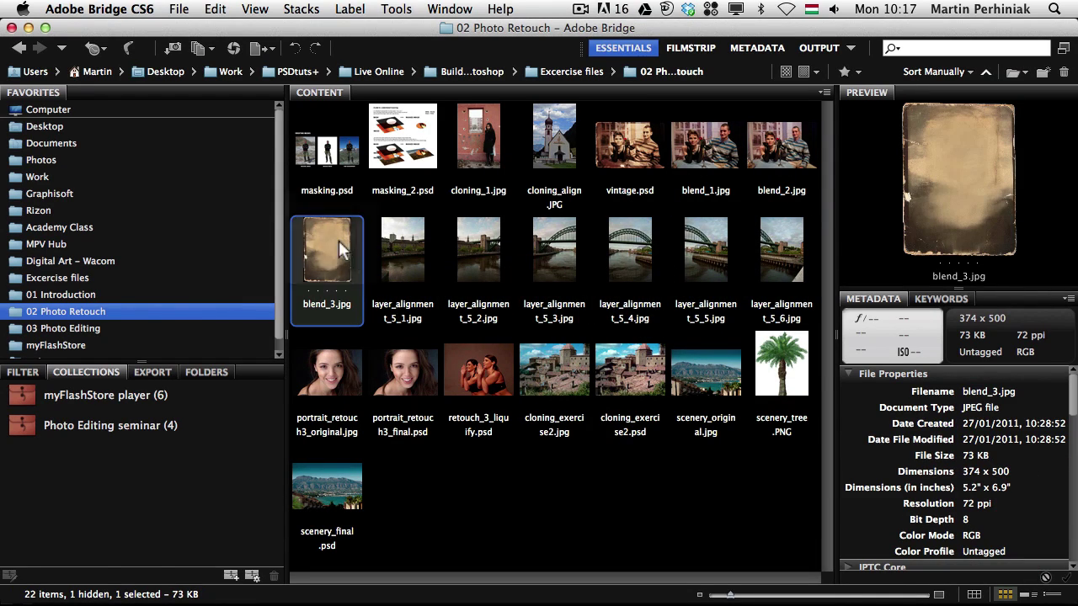
# - Place the blend_3 texture, rotate it to landscape, and stretch it over the whole canvas
pyautogui.press('super+Tab')
pyautogui.moveTo(440, 287); pyautogui.dragTo(454, 267)
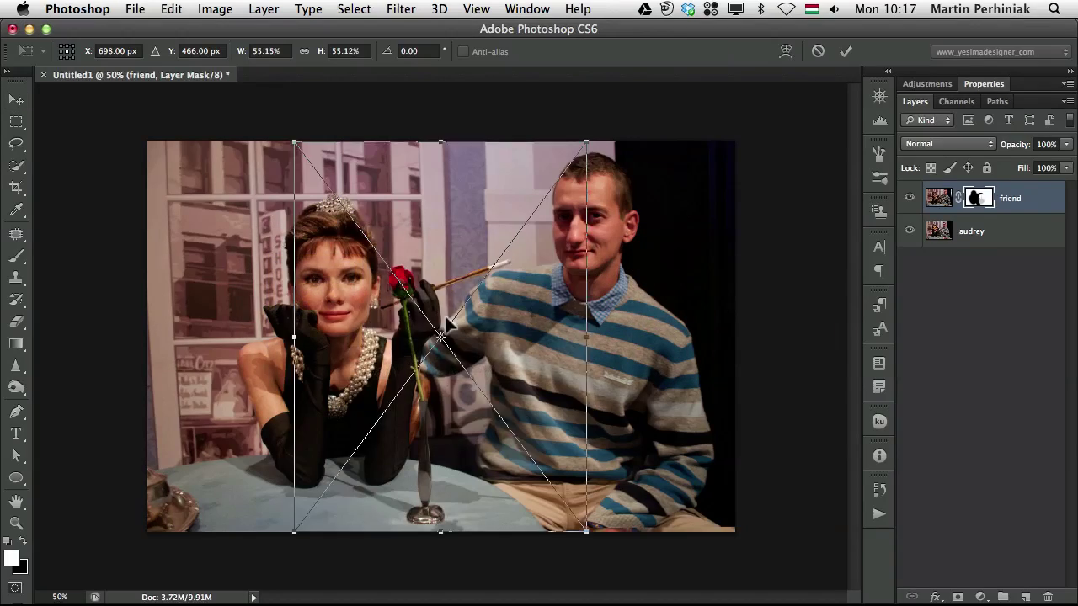
pyautogui.moveTo(645, 128); pyautogui.dragTo(306, 216)
pyautogui.moveTo(405, 257); pyautogui.dragTo(329, 194)
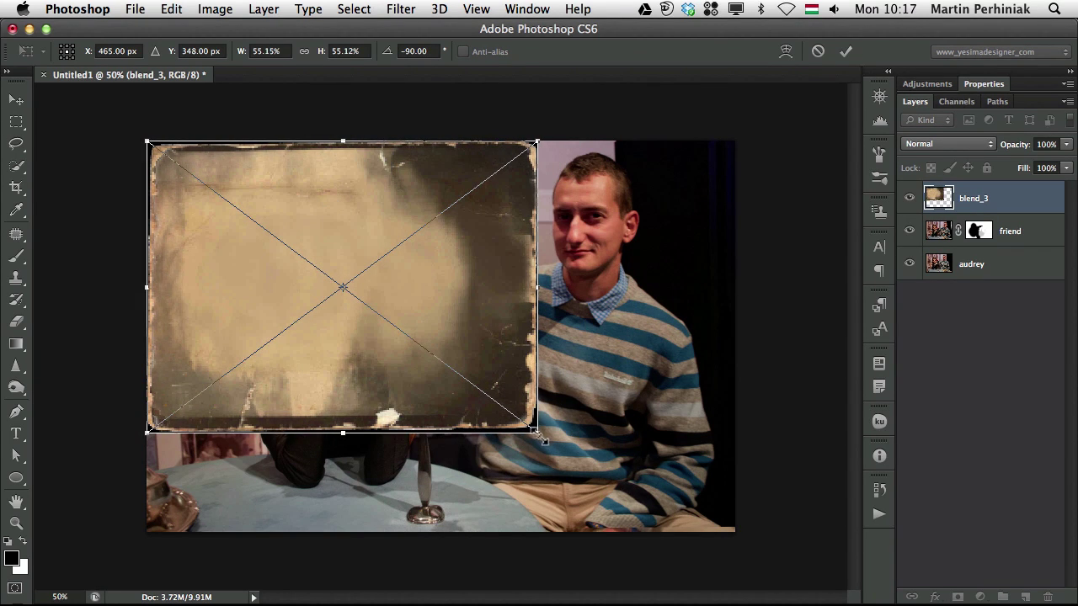
pyautogui.moveTo(542, 438); pyautogui.dragTo(731, 539)
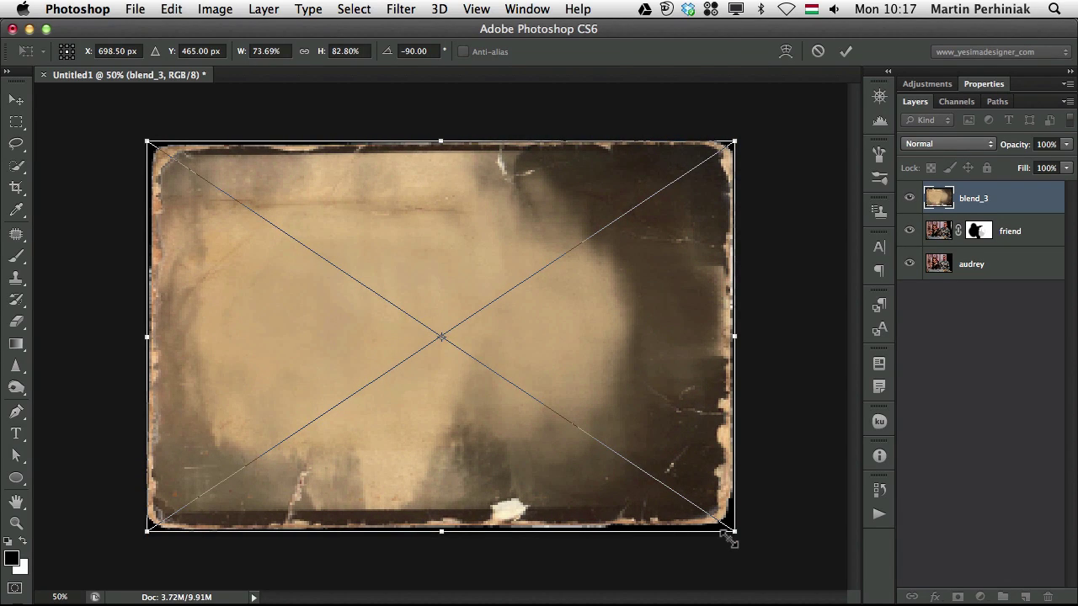
pyautogui.press('Return')
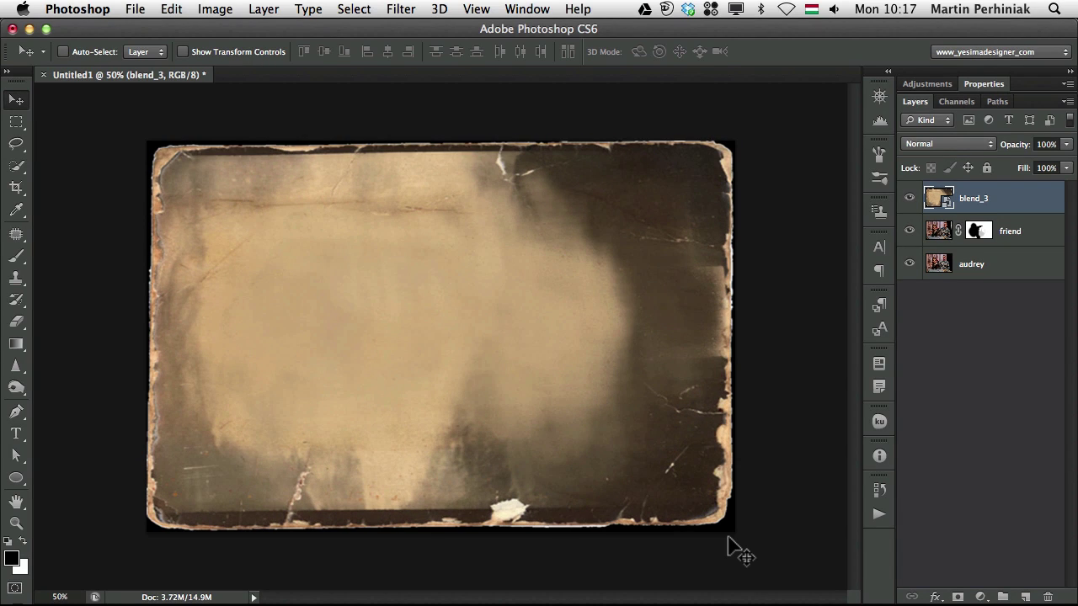
# - Set the texture layer's blend mode to Overlay after trying Multiply
pyautogui.click(941, 145)
pyautogui.click(942, 185)
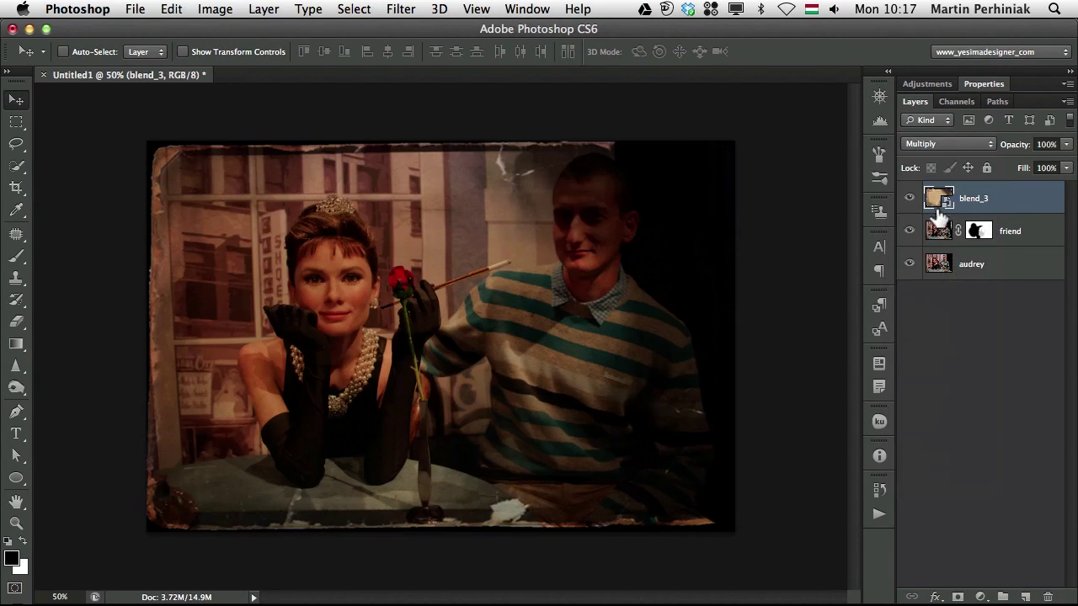
pyautogui.click(909, 143)
pyautogui.click(920, 264)
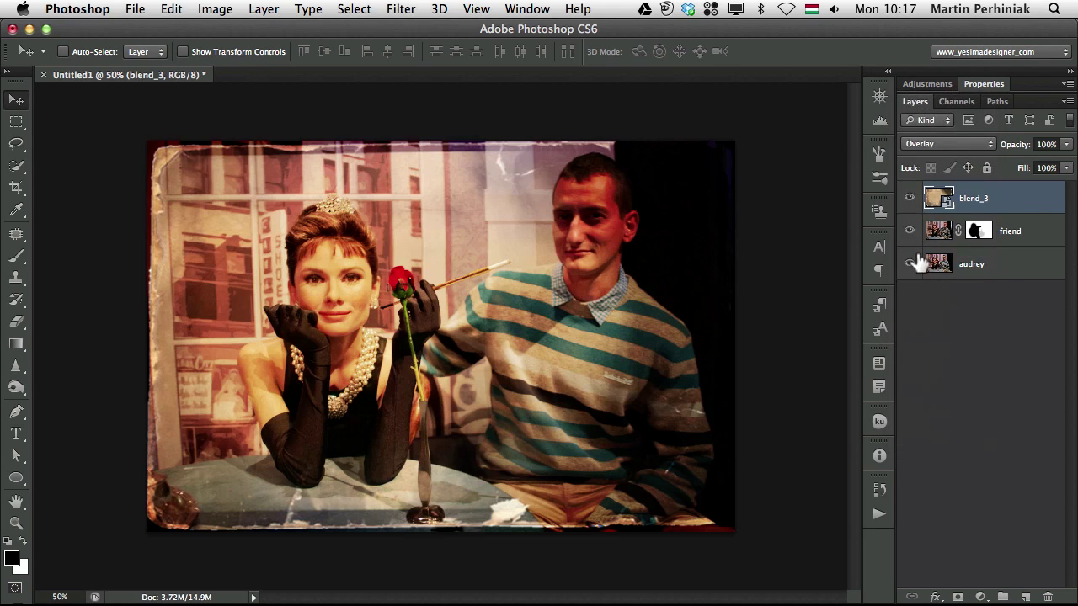
pyautogui.click(919, 144)
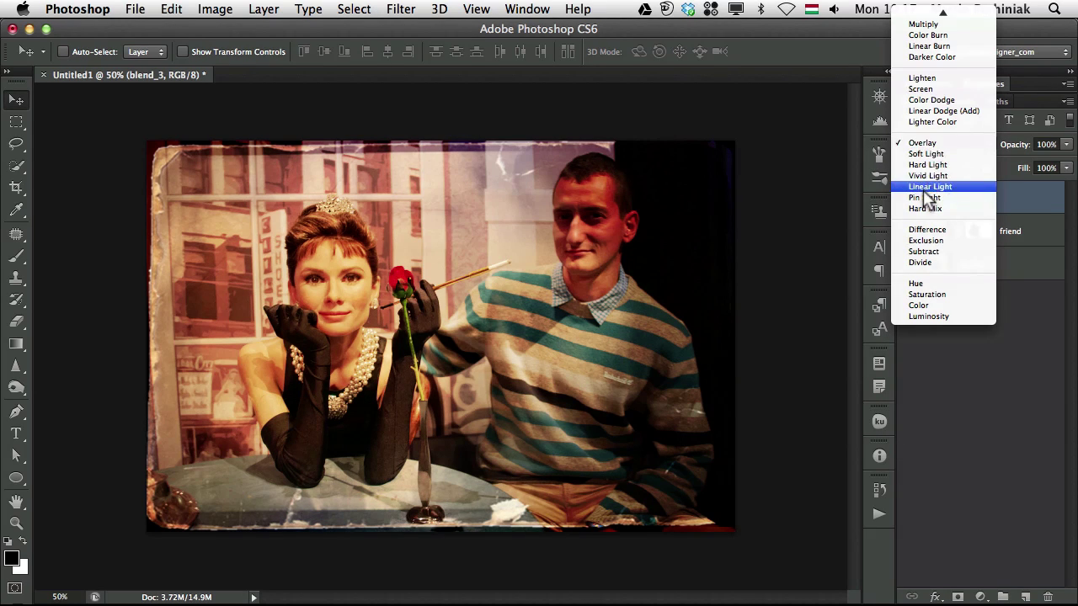
pyautogui.moveTo(942, 12)
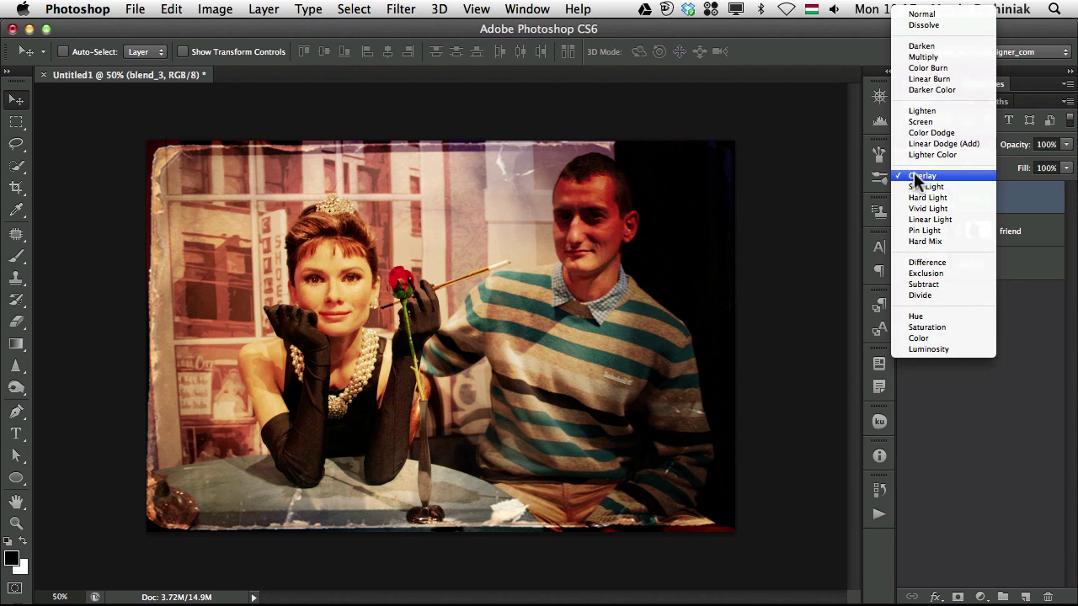
pyautogui.click(1025, 329)
pyautogui.click(1029, 229)
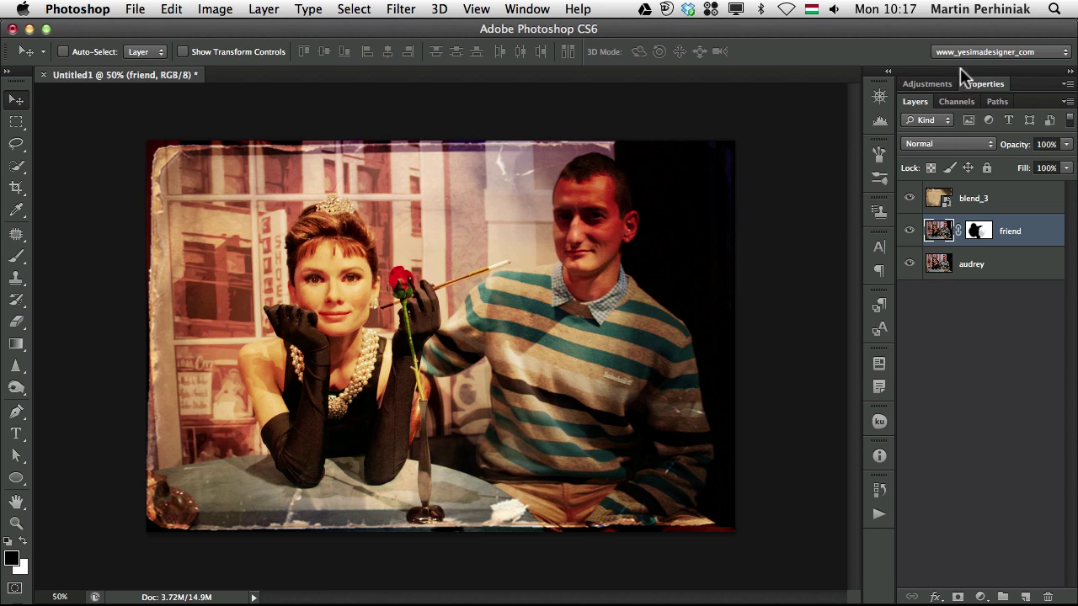
# - Add a Black & White adjustment layer with Tint on, using a darker sepia tint 756a5a
pyautogui.click(936, 84)
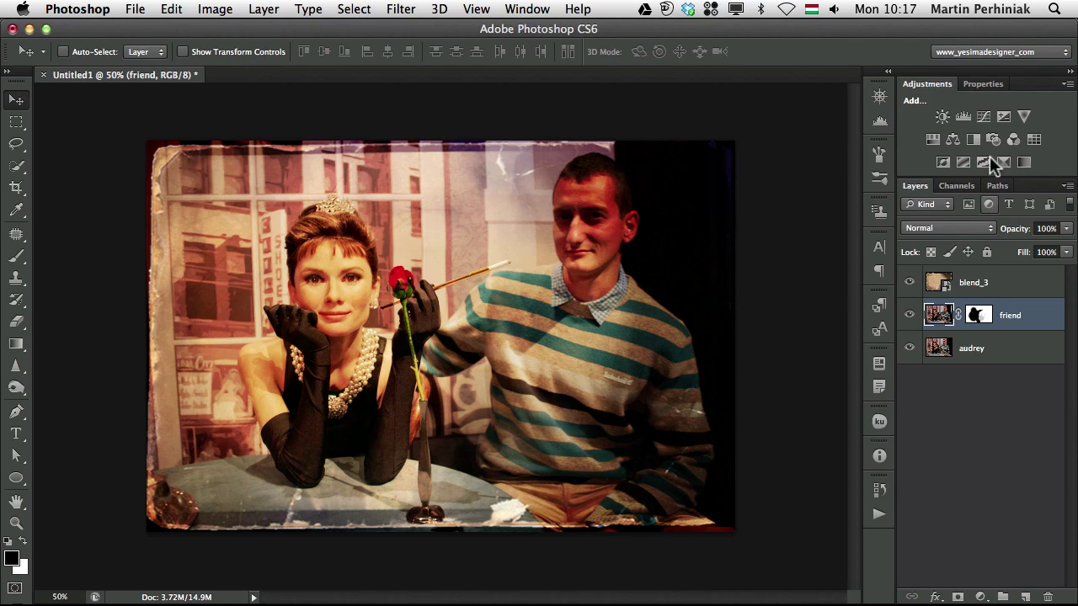
pyautogui.click(973, 140)
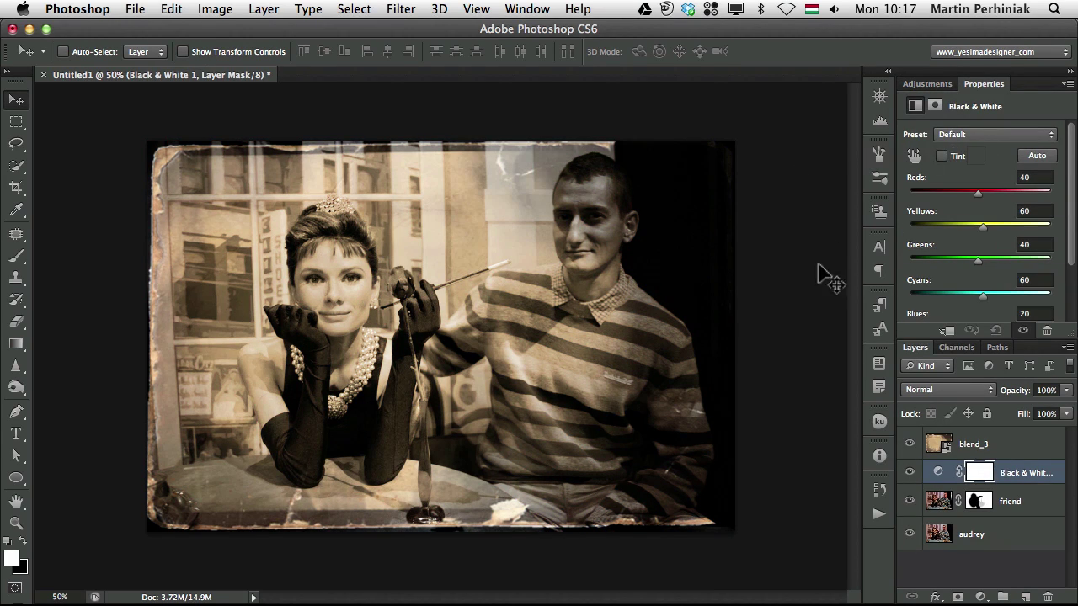
pyautogui.click(942, 157)
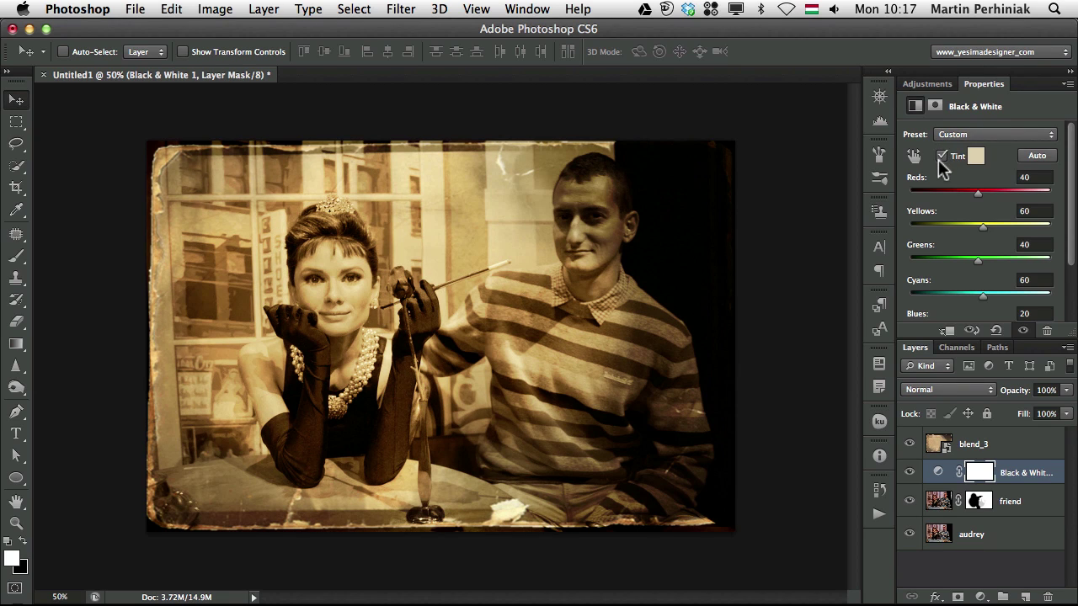
pyautogui.click(975, 156)
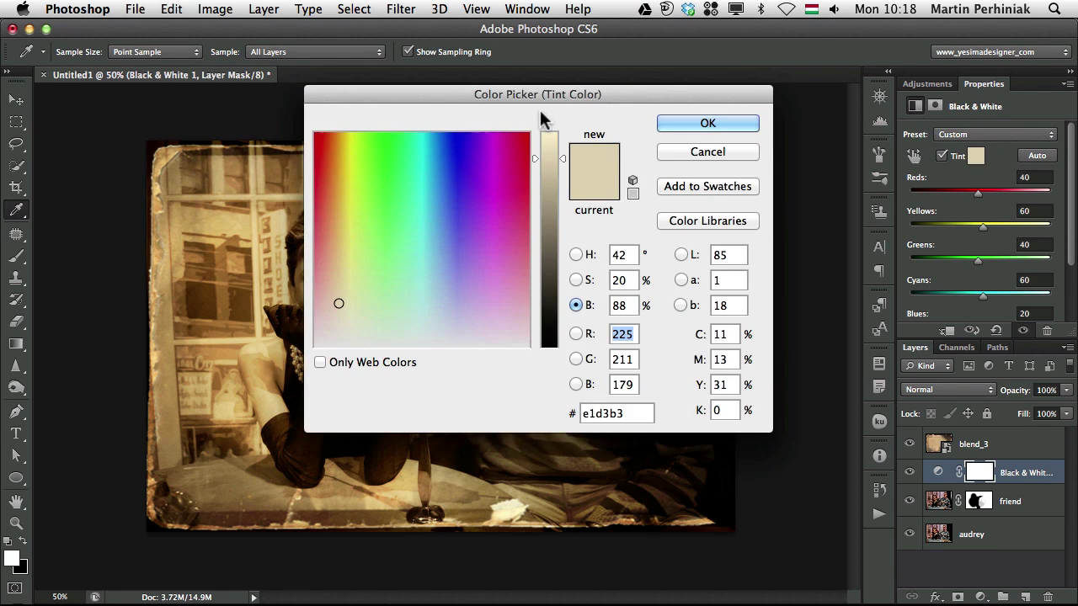
pyautogui.moveTo(540, 109); pyautogui.dragTo(848, 141)
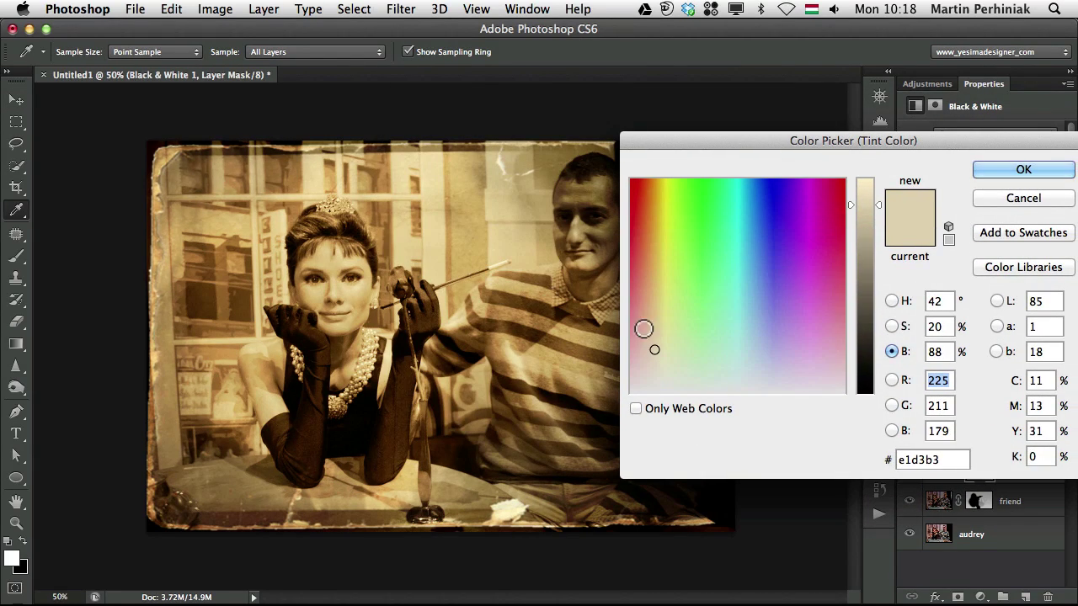
pyautogui.click(874, 246)
pyautogui.moveTo(874, 250); pyautogui.dragTo(874, 295)
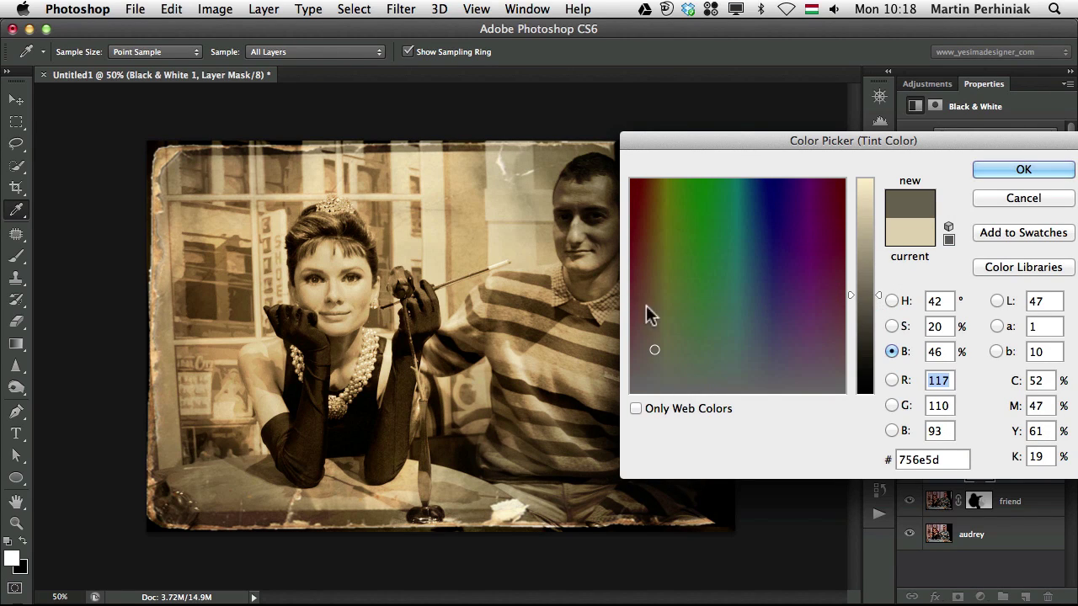
pyautogui.moveTo(646, 304); pyautogui.dragTo(649, 344)
pyautogui.click(1023, 169)
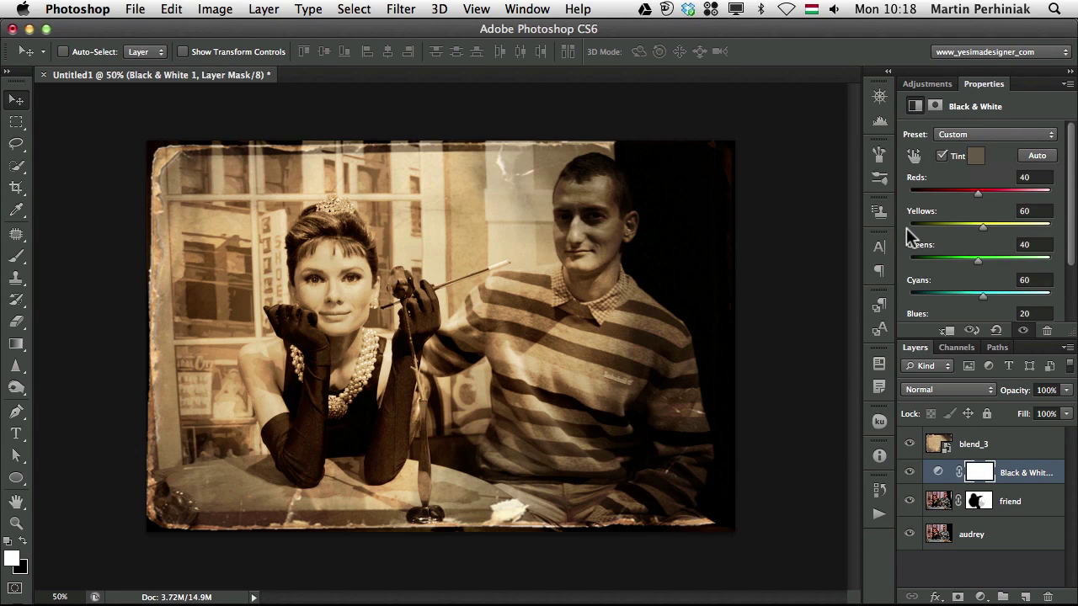
# - Select the blend_3 layer, collapse Properties, and try Soft Light, Hard Light and Vivid Light blending
pyautogui.click(1004, 444)
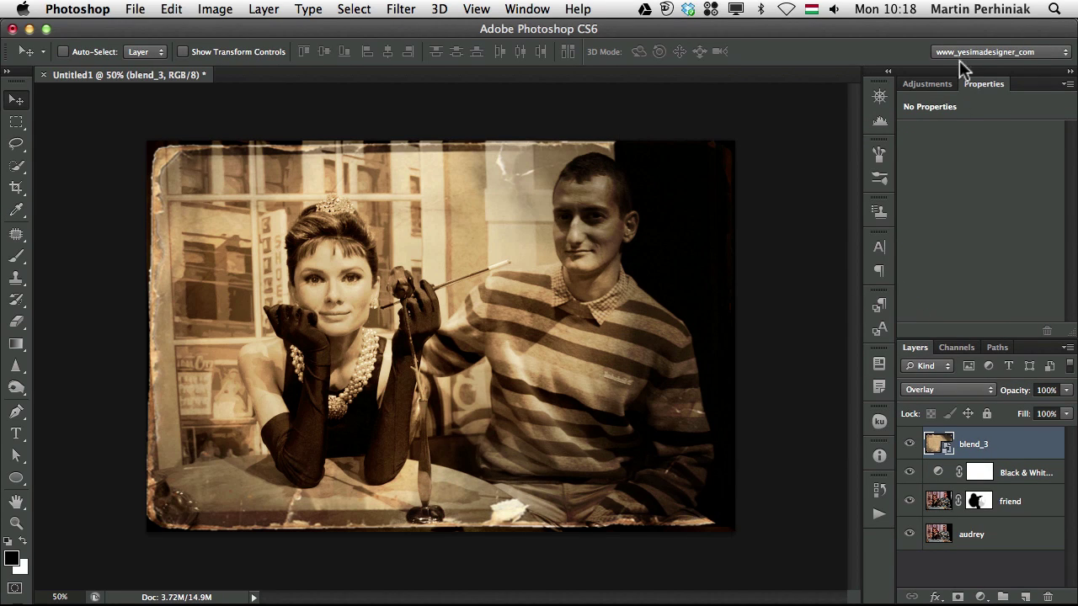
pyautogui.doubleClick(983, 85)
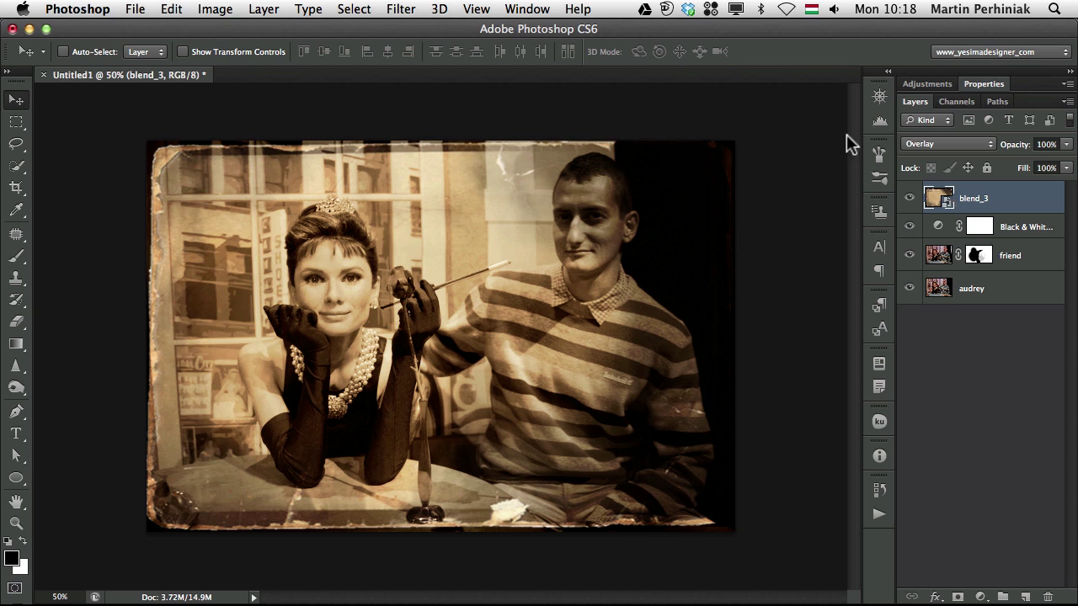
pyautogui.click(944, 144)
pyautogui.click(938, 154)
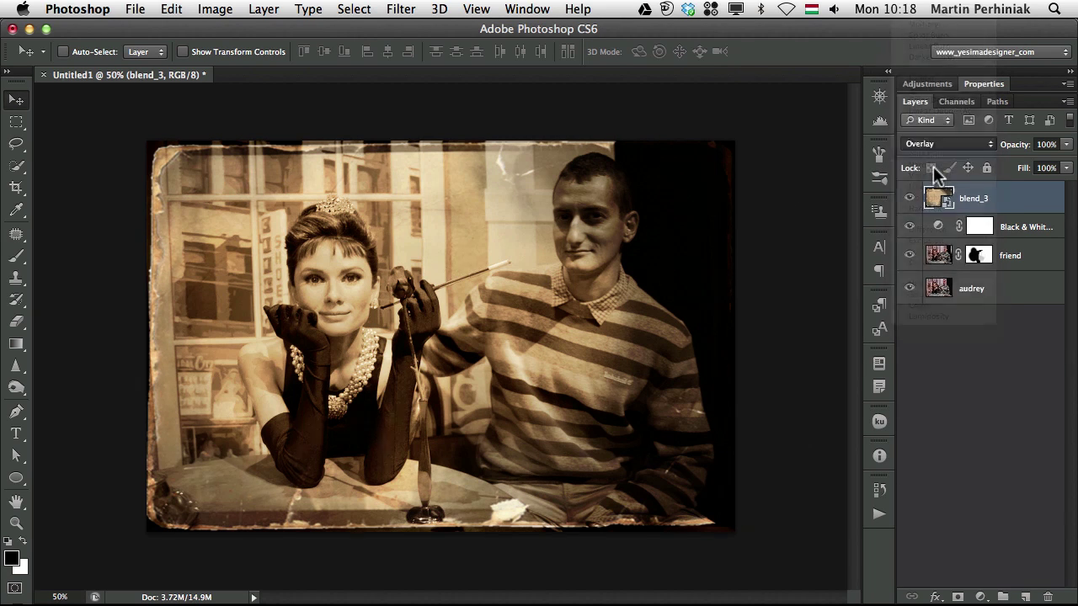
pyautogui.click(933, 149)
pyautogui.click(932, 162)
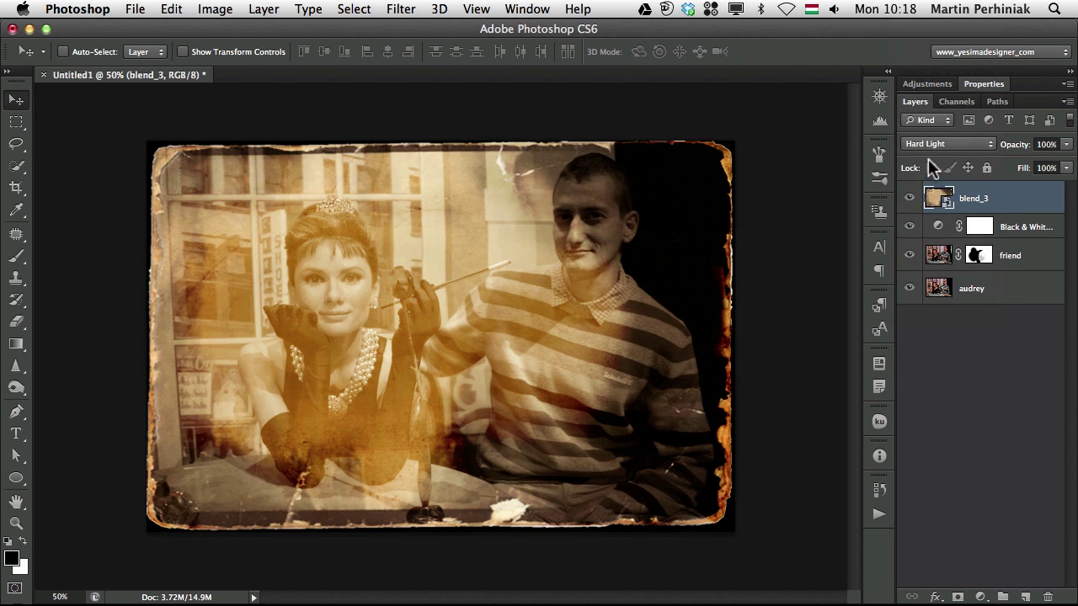
pyautogui.click(935, 146)
pyautogui.click(932, 153)
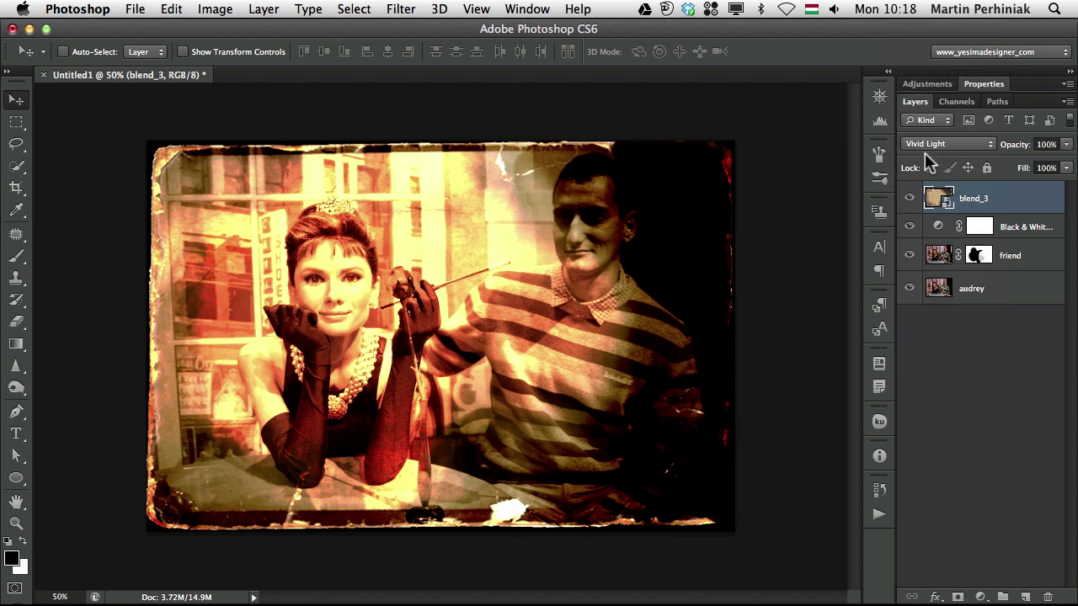
# - Try Linear Light, Pin Light and Hard Mix, then settle on Hard Light for the texture
pyautogui.click(932, 147)
pyautogui.click(928, 153)
pyautogui.click(917, 147)
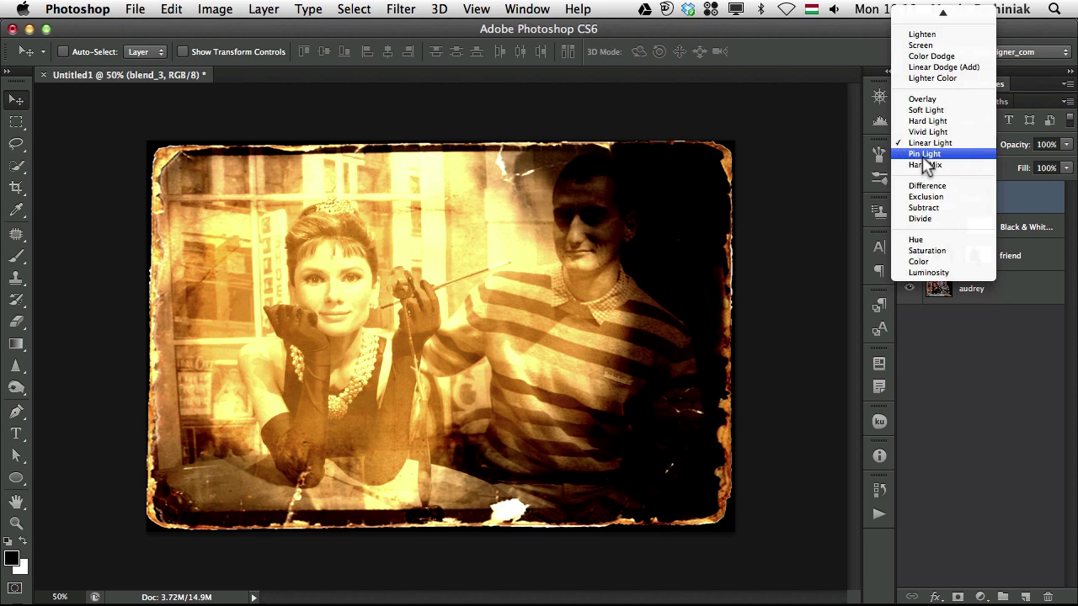
pyautogui.click(926, 154)
pyautogui.click(925, 148)
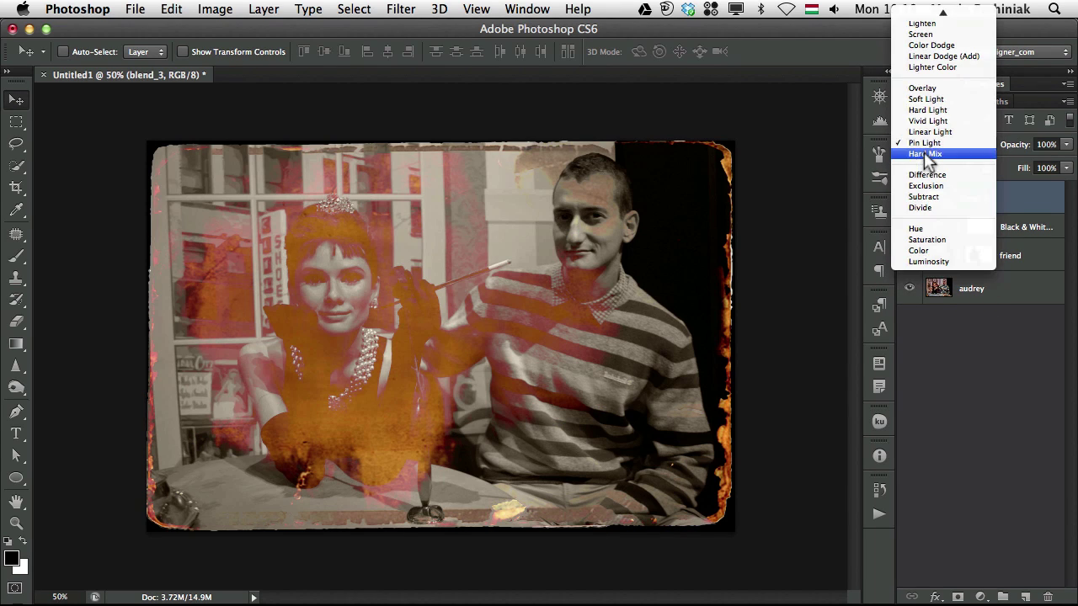
pyautogui.click(926, 154)
pyautogui.click(926, 145)
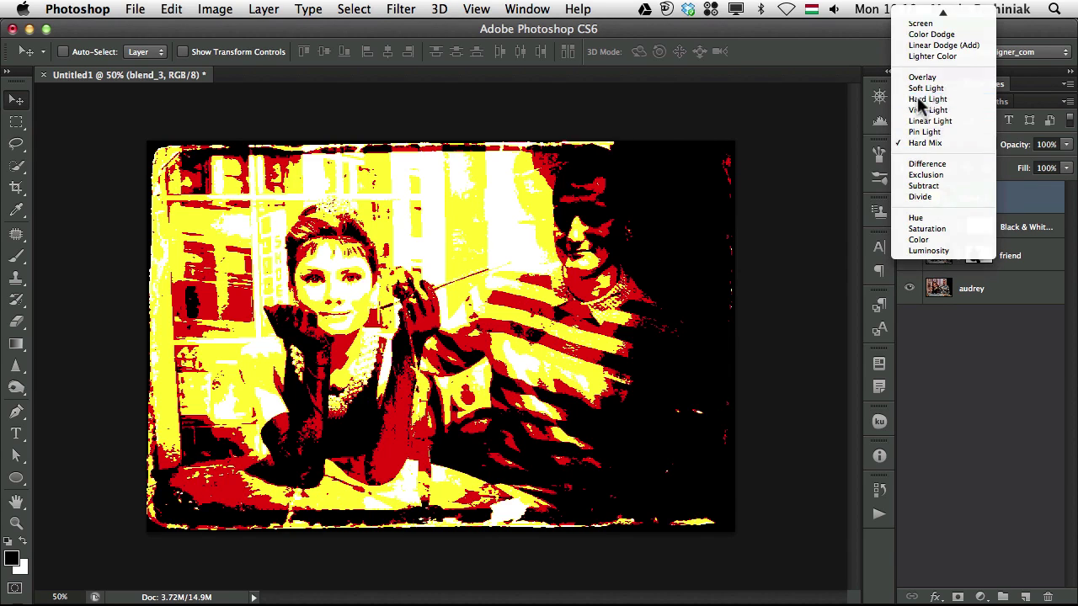
pyautogui.click(918, 98)
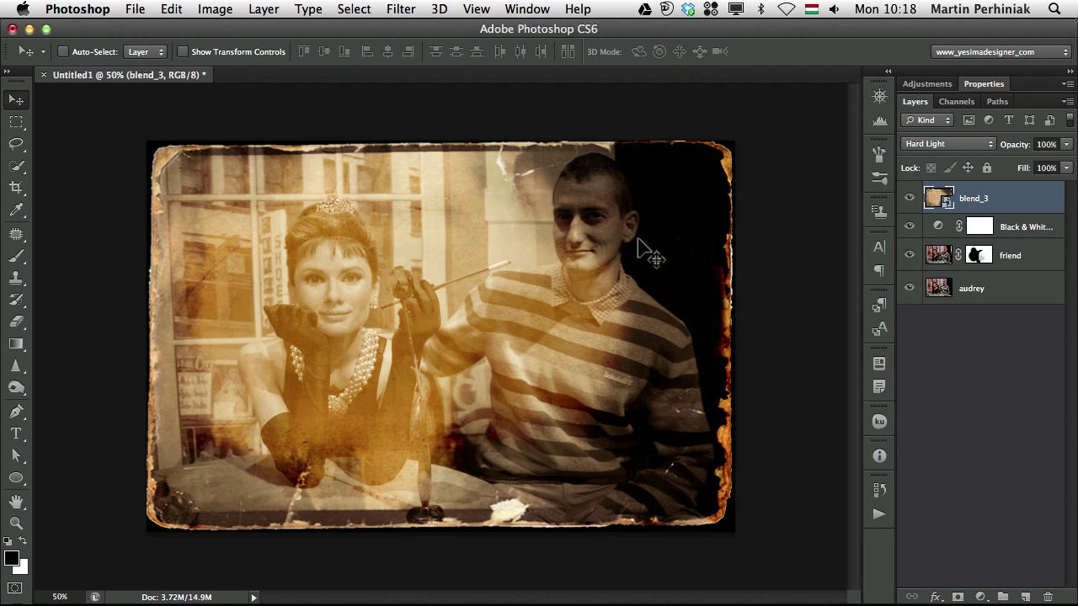
# - Set up the Dodge tool with a 242 px brush and select the friend layer
pyautogui.click(938, 254)
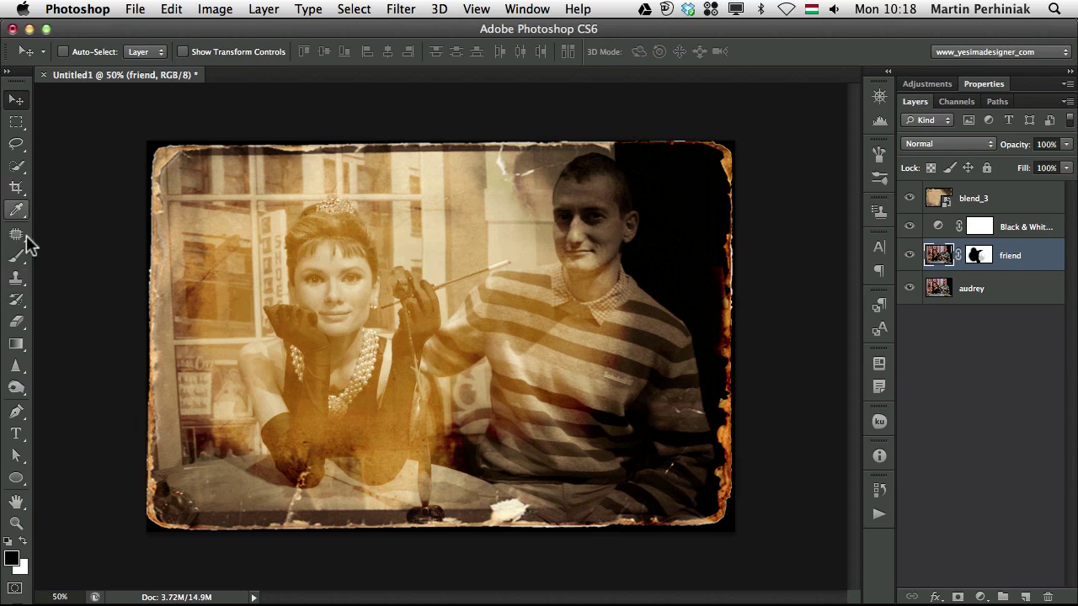
pyautogui.press('o')
pyautogui.hotkey('shift', 'o')
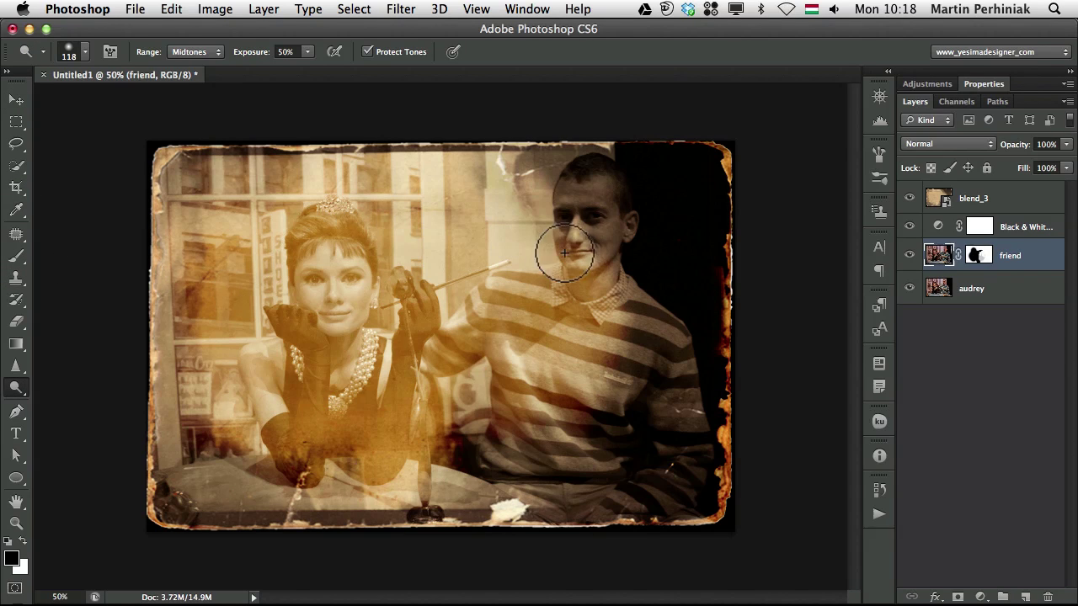
pyautogui.moveTo(565, 251)
pyautogui.mouseDown()
pyautogui.moveTo(584, 246)
pyautogui.moveTo(589, 216)
pyautogui.mouseUp()
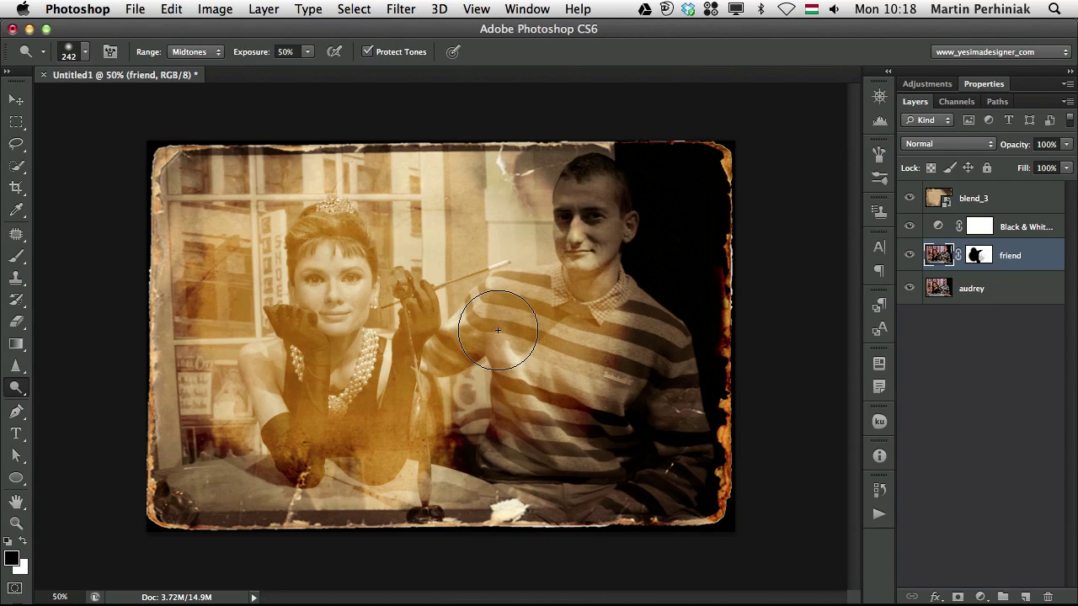
pyautogui.hotkey('alt', ']')
pyautogui.hotkey('alt', ']')
pyautogui.click(1020, 257)
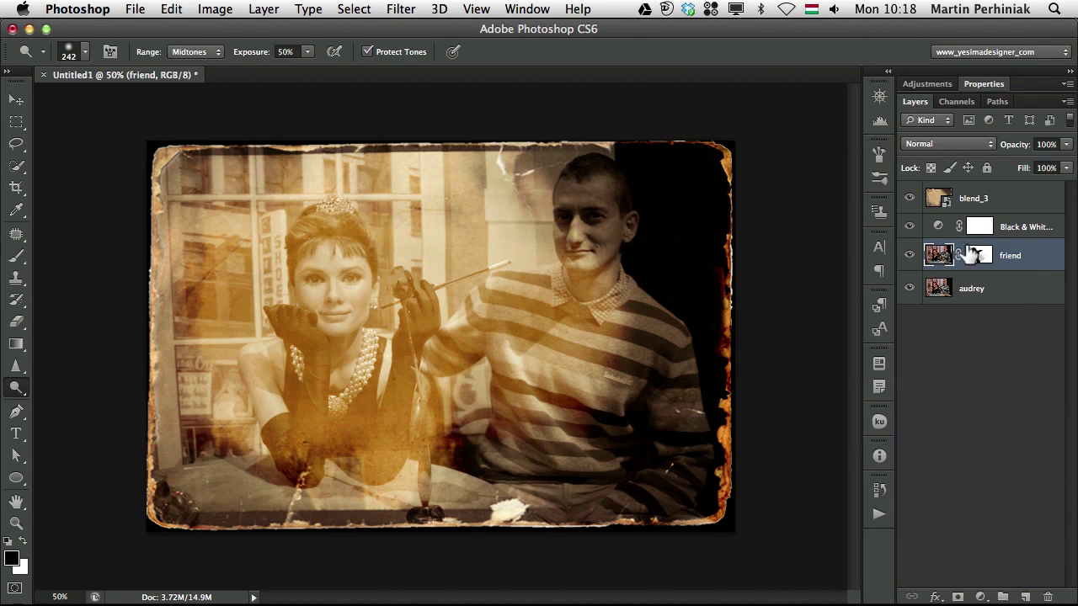
# - Add a new Layer 1 above friend and fill it with 50% Gray
pyautogui.press('super+shift+alt+n')
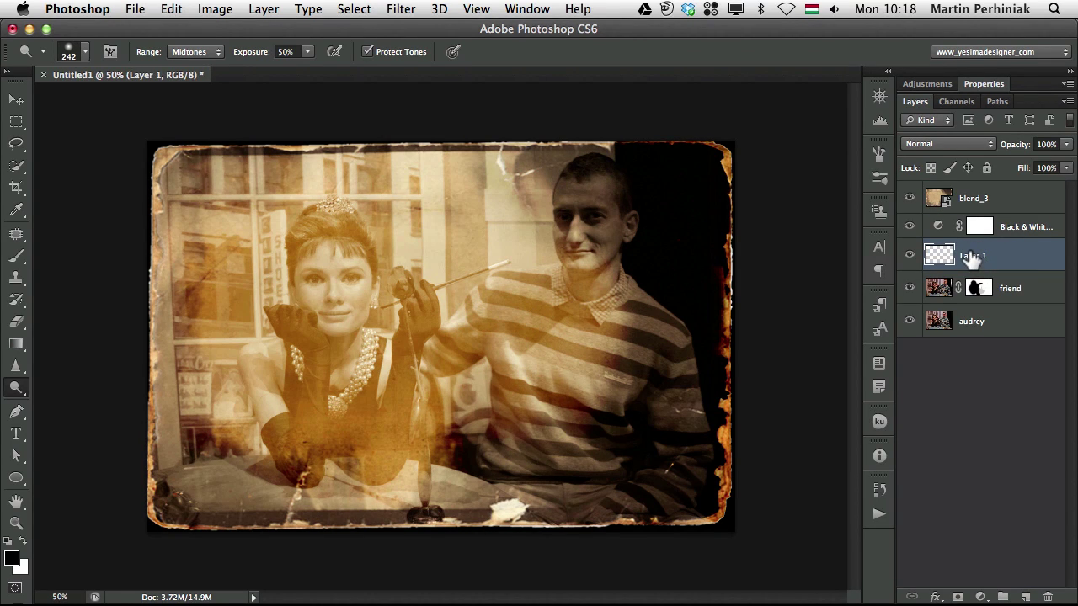
pyautogui.hotkey('shift', 'BackSpace')
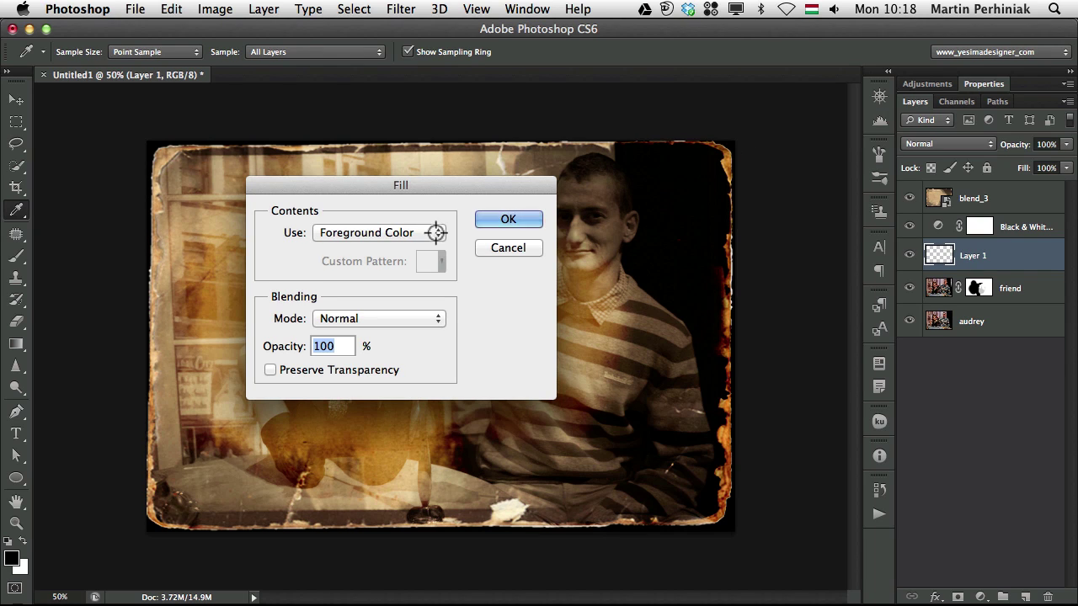
pyautogui.click(361, 233)
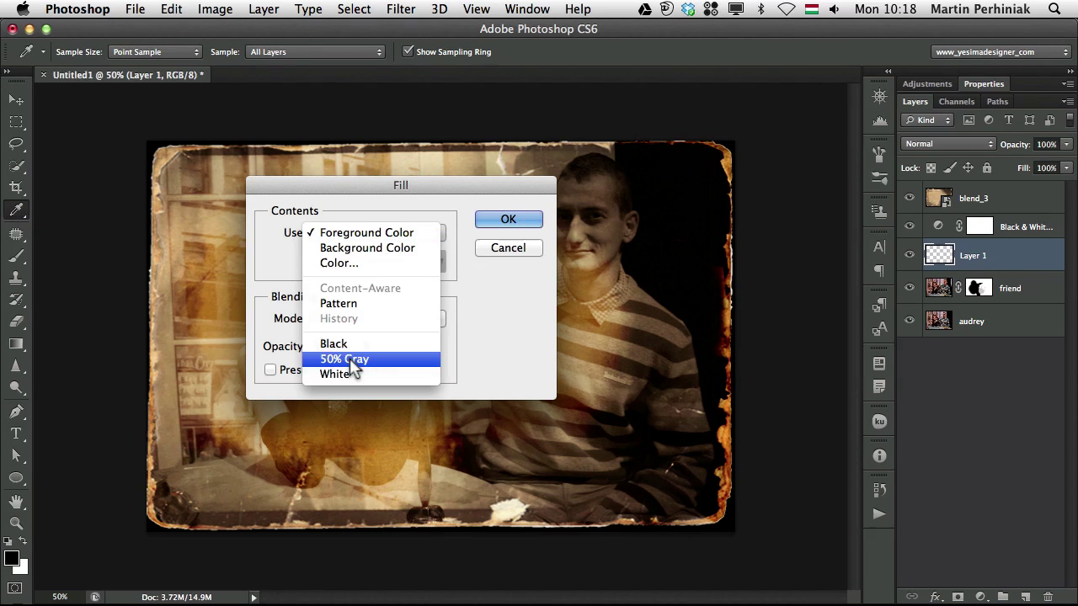
pyautogui.click(388, 359)
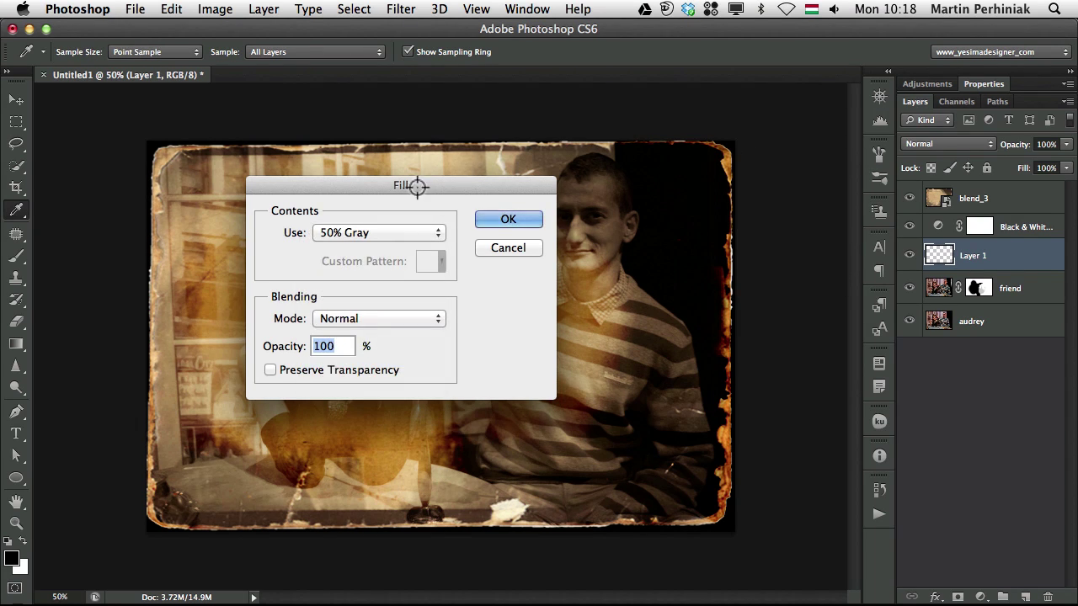
pyautogui.moveTo(416, 185); pyautogui.dragTo(477, 178)
pyautogui.click(578, 203)
# - Set Layer 1 to Overlay blending and dodge the man's face and forehead lighter
pyautogui.press('o')
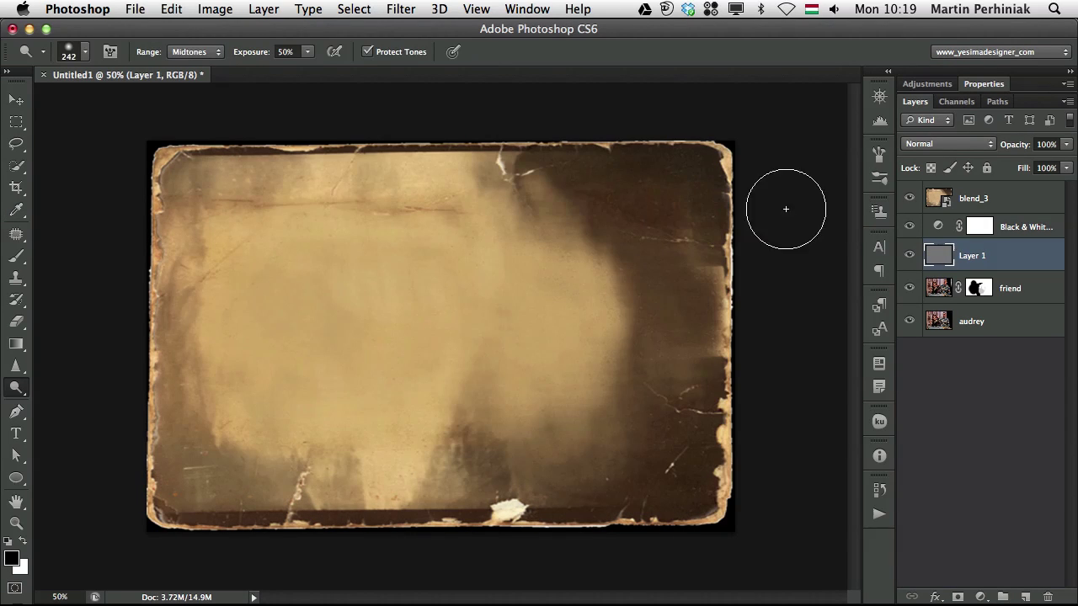
pyautogui.click(928, 137)
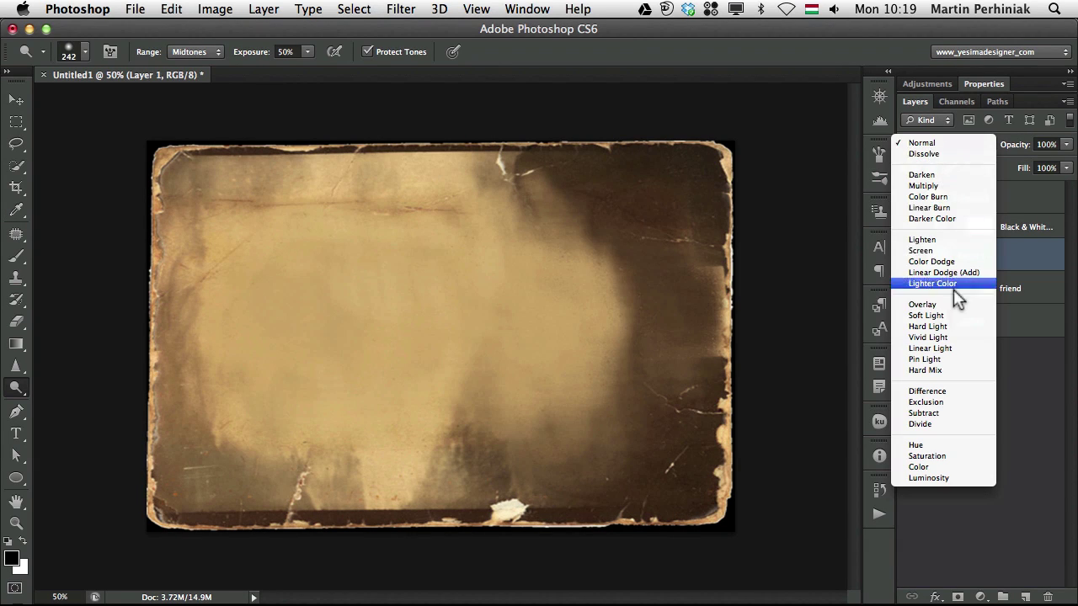
pyautogui.click(969, 303)
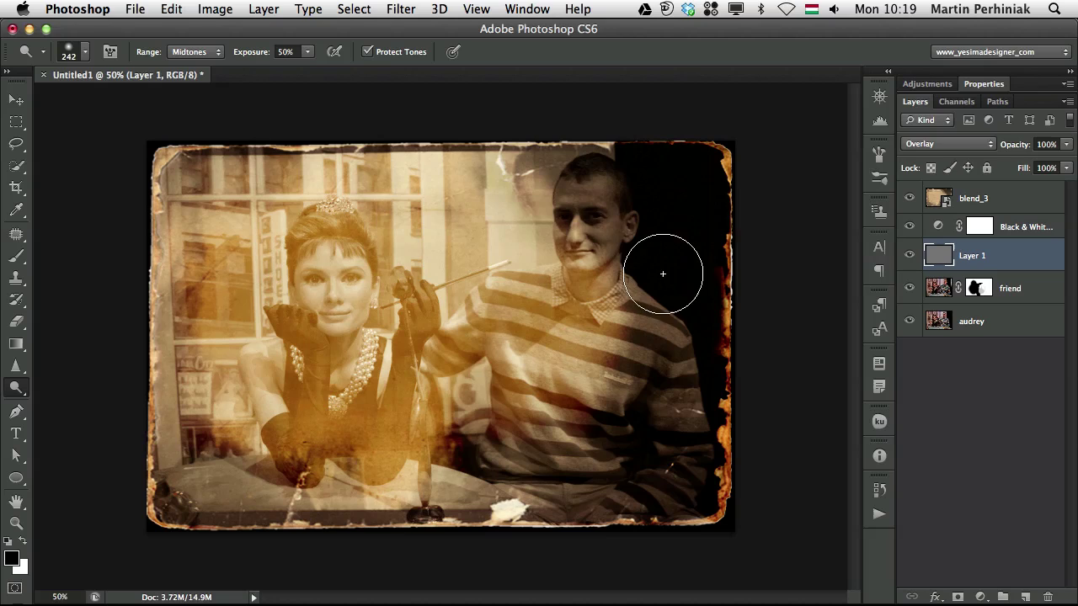
pyautogui.moveTo(587, 209)
pyautogui.mouseDown()
pyautogui.moveTo(581, 223)
pyautogui.moveTo(597, 212)
pyautogui.moveTo(605, 220)
pyautogui.moveTo(593, 186)
pyautogui.mouseUp()
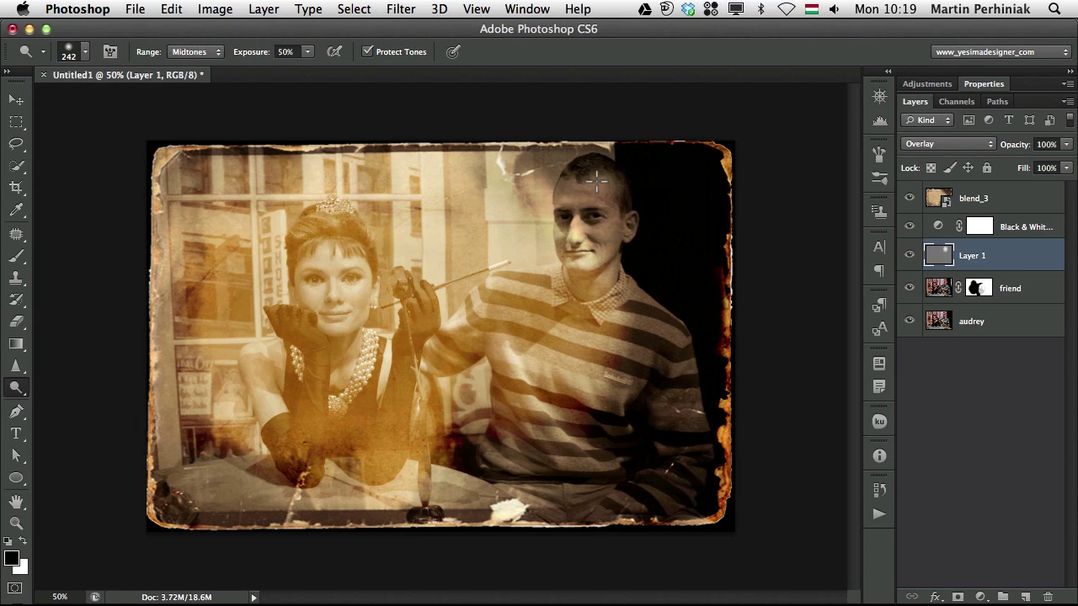
# - Toggle Layer 1 to compare the lightening, then dodge the woman's hand and face
pyautogui.click(908, 255)
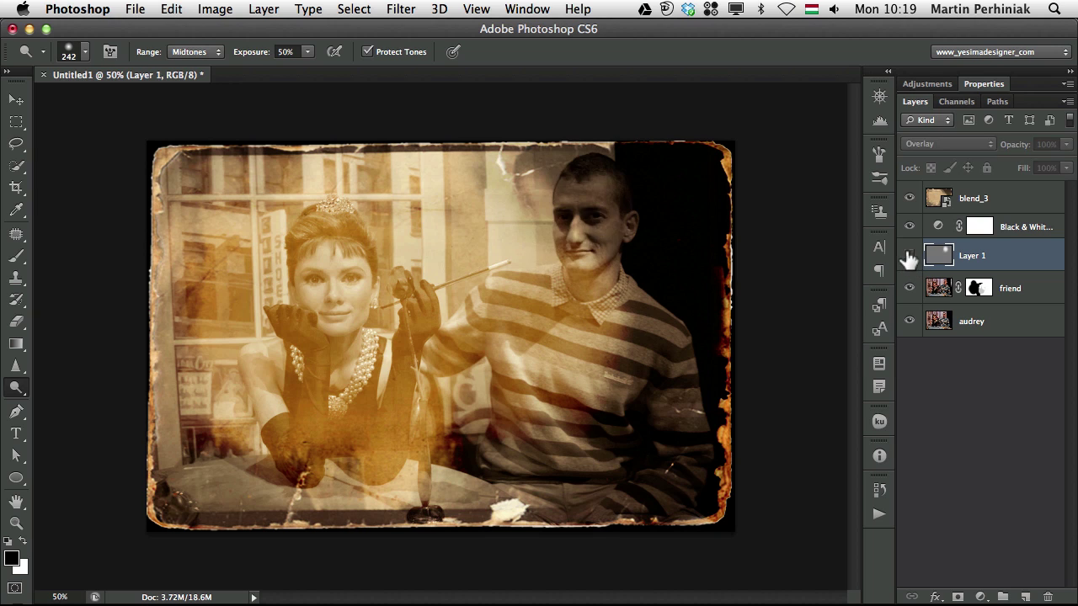
pyautogui.click(908, 255)
pyautogui.click(909, 256)
pyautogui.click(909, 256)
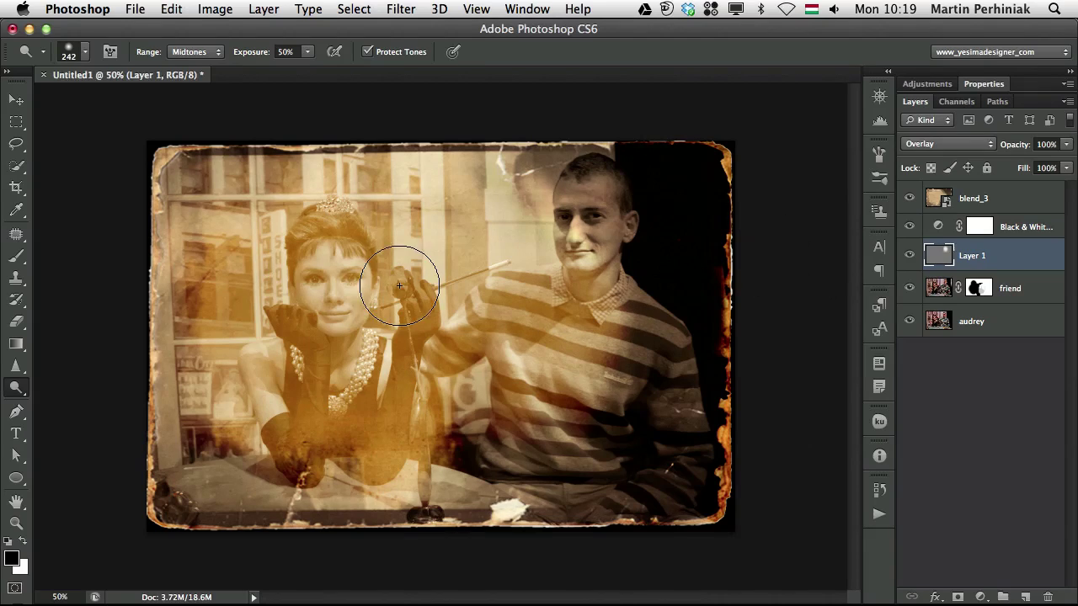
pyautogui.moveTo(404, 252)
pyautogui.mouseDown()
pyautogui.moveTo(344, 308)
pyautogui.moveTo(406, 271)
pyautogui.moveTo(410, 253)
pyautogui.mouseUp()
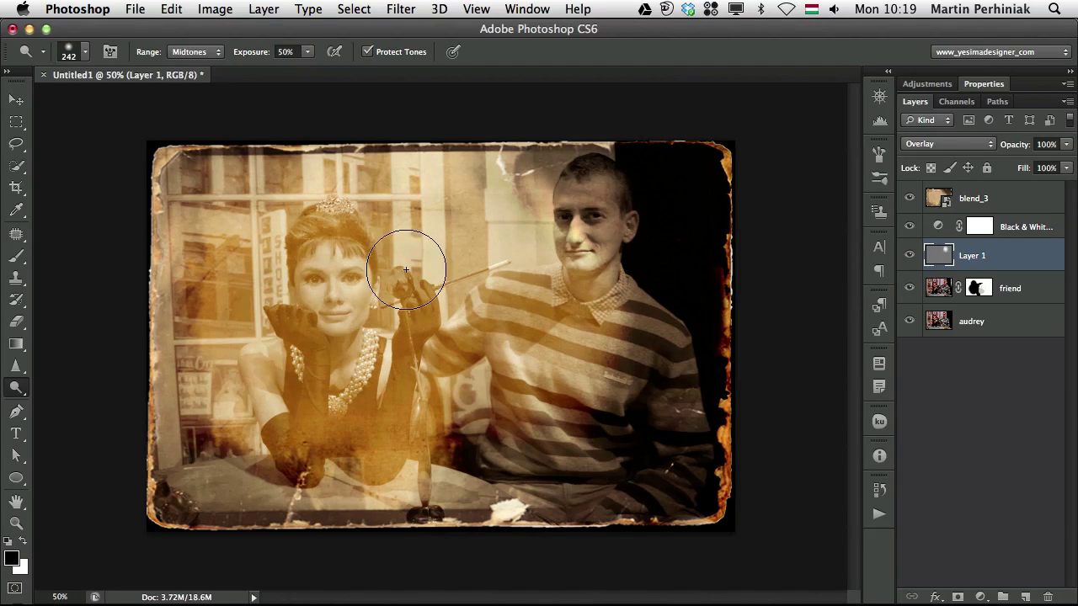
pyautogui.click(1006, 226)
# - Group blend_3 and the Black & White 1 layer into Group 1
pyautogui.keyDown('shift'); pyautogui.click(1007, 202); pyautogui.keyUp('shift')
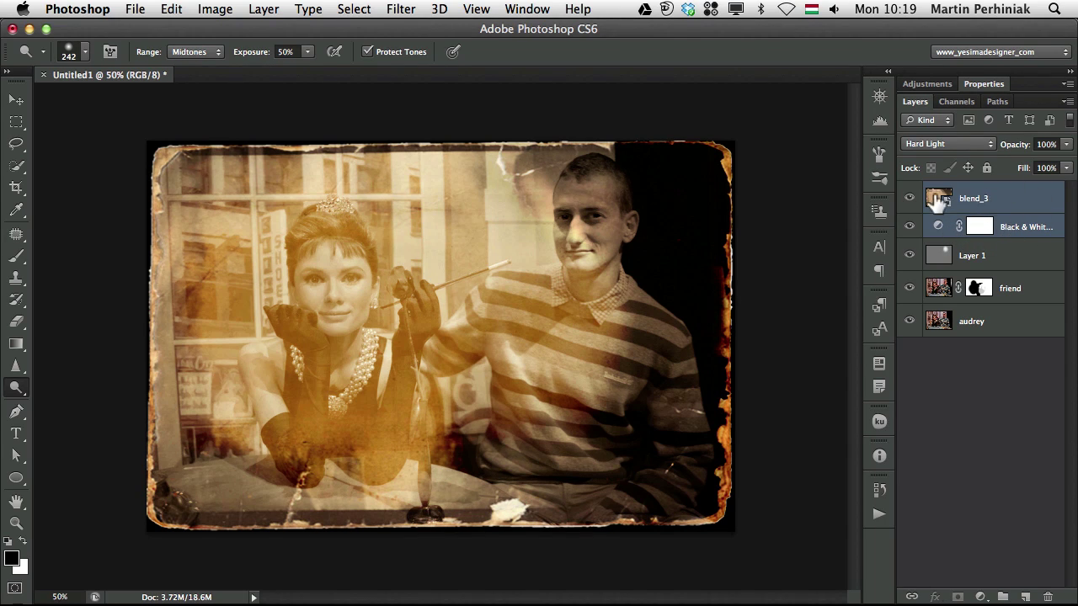
pyautogui.moveTo(934, 203); pyautogui.dragTo(934, 211)
pyautogui.press('super+g')
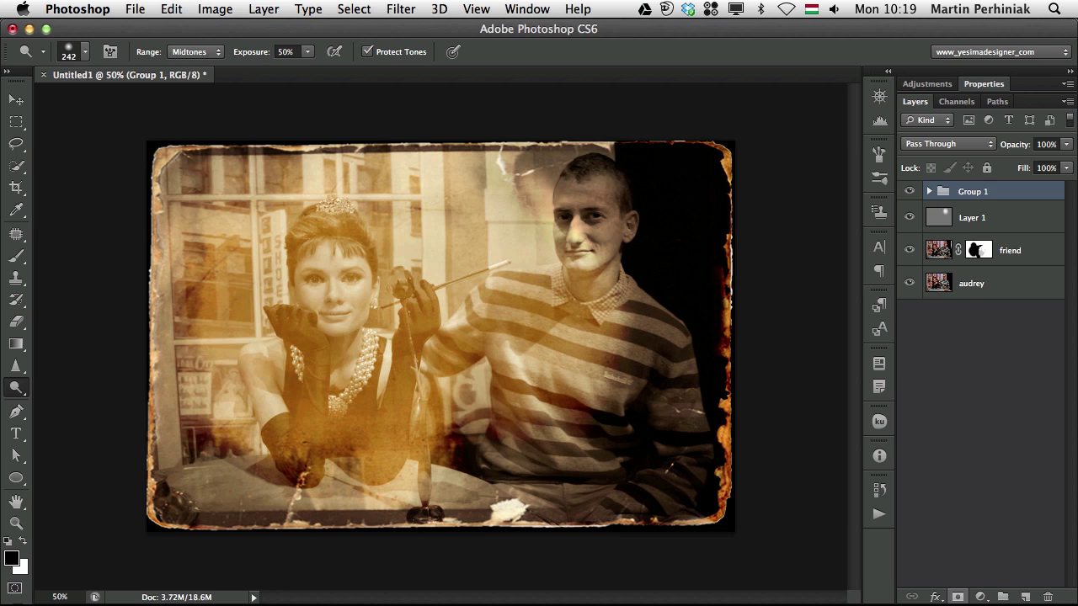
# - Add a mask to Group 1 and prepare a 36-pixel black brush, zoomed on the rose
pyautogui.click(958, 597)
pyautogui.press('b')
pyautogui.moveTo(401, 291)
pyautogui.mouseDown()
pyautogui.moveTo(454, 286)
pyautogui.moveTo(405, 285)
pyautogui.moveTo(392, 263)
pyautogui.moveTo(450, 281)
pyautogui.moveTo(393, 268)
pyautogui.moveTo(400, 290)
pyautogui.moveTo(409, 283)
pyautogui.moveTo(392, 305)
pyautogui.moveTo(408, 307)
pyautogui.mouseUp()
pyautogui.press('z')
pyautogui.press('x')
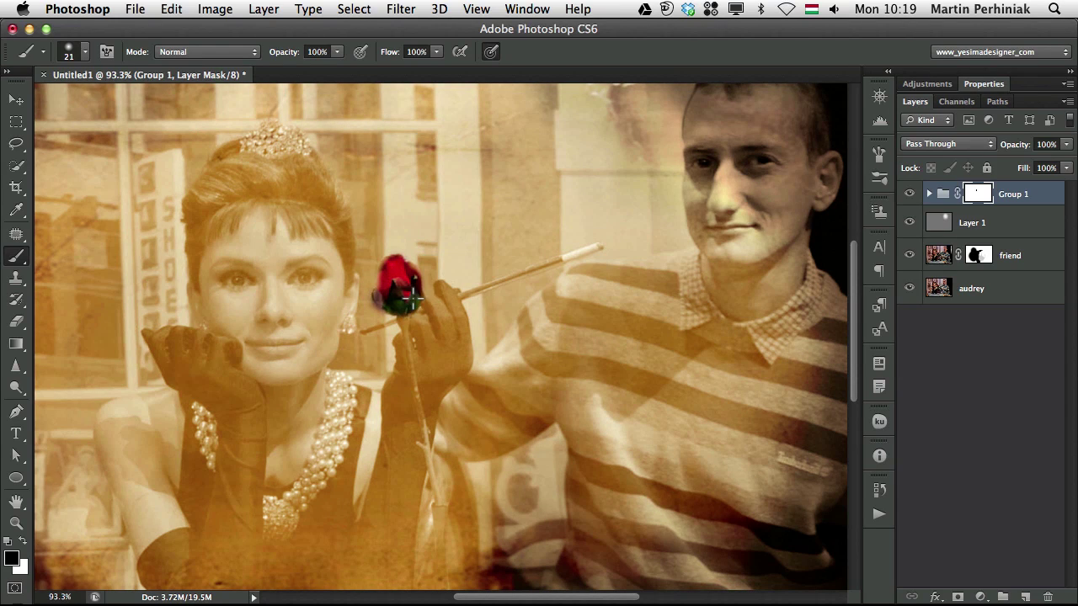
pyautogui.click(928, 194)
pyautogui.click(929, 195)
pyautogui.moveTo(405, 310); pyautogui.dragTo(403, 333)
pyautogui.scroll(-5, 443, 370)
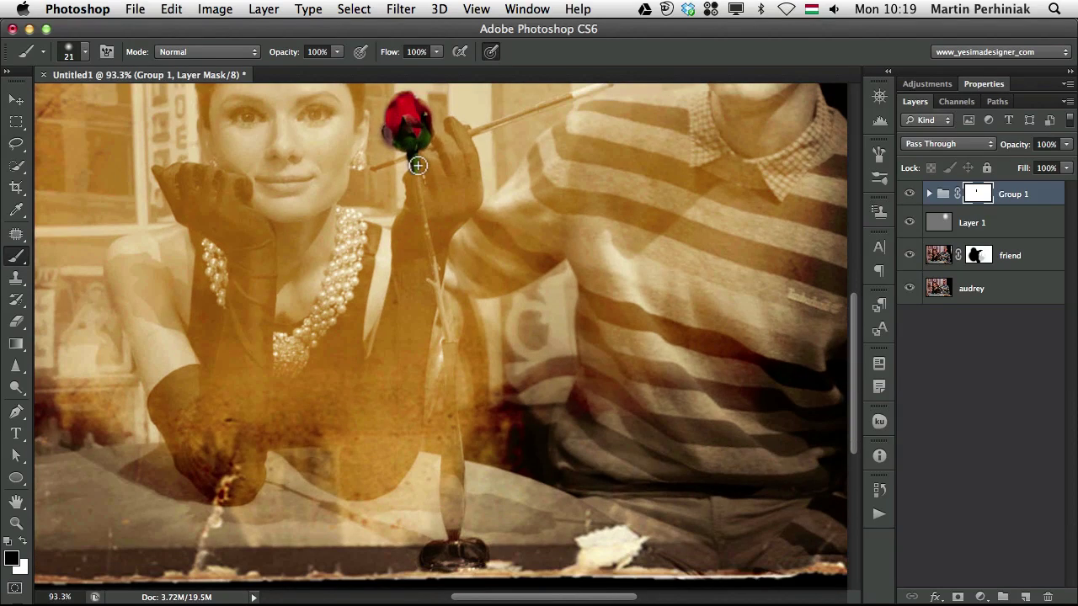
pyautogui.moveTo(419, 163); pyautogui.dragTo(440, 290)
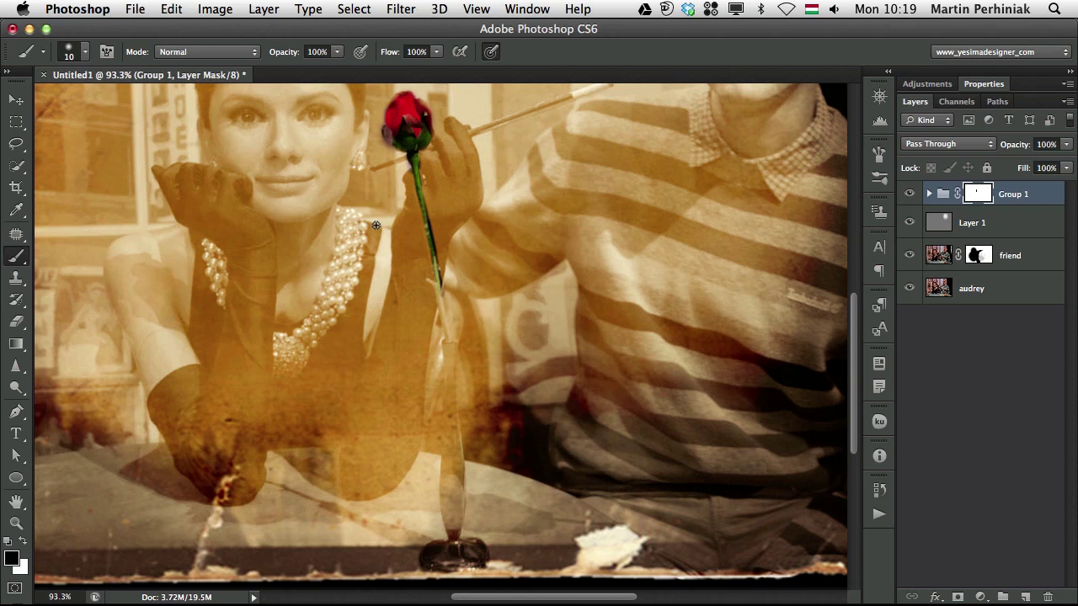
pyautogui.press('super+z')
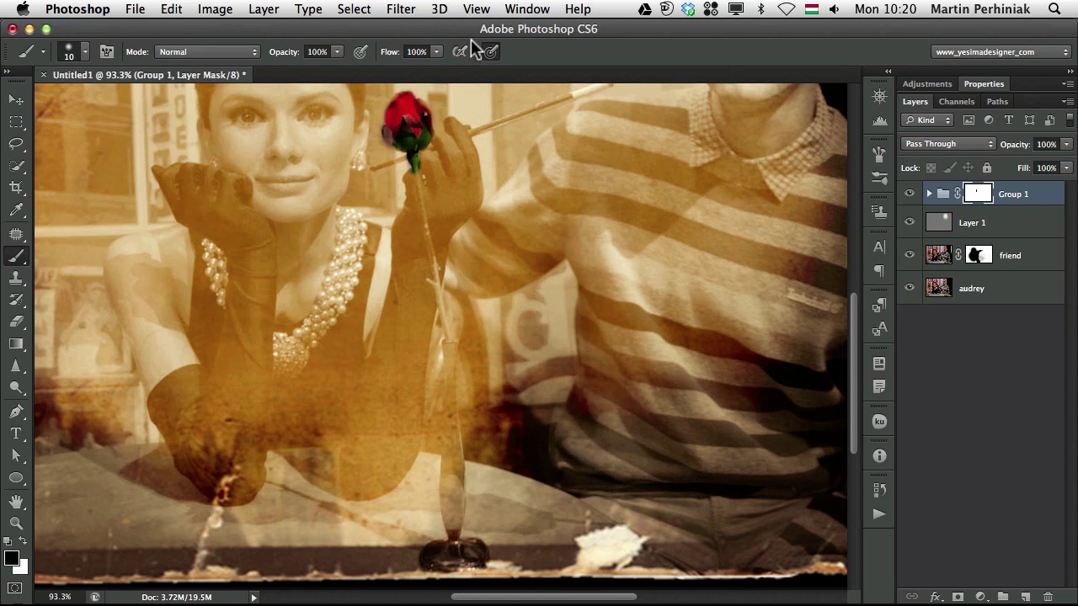
# - Rotate the canvas view sideways to paint the rose's stem on the Group 1 mask
pyautogui.press('r')
pyautogui.moveTo(525, 186)
pyautogui.mouseDown()
pyautogui.moveTo(438, 156)
pyautogui.moveTo(357, 169)
pyautogui.moveTo(277, 236)
pyautogui.moveTo(248, 345)
pyautogui.moveTo(299, 367)
pyautogui.moveTo(336, 361)
pyautogui.moveTo(271, 371)
pyautogui.moveTo(461, 322)
pyautogui.mouseUp()
pyautogui.press('b')
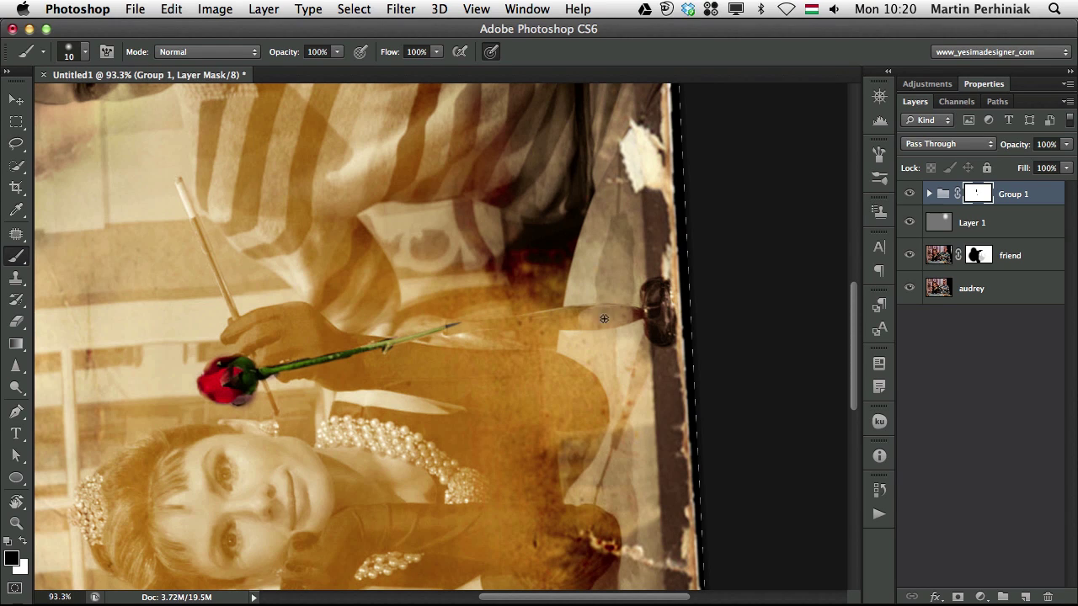
# - Paint white to hide stray colour near the stem and bloom, then reset rotation and fit the image
pyautogui.press('x')
pyautogui.moveTo(335, 362)
pyautogui.mouseDown()
pyautogui.moveTo(282, 373)
pyautogui.moveTo(305, 361)
pyautogui.moveTo(277, 359)
pyautogui.moveTo(321, 354)
pyautogui.mouseUp()
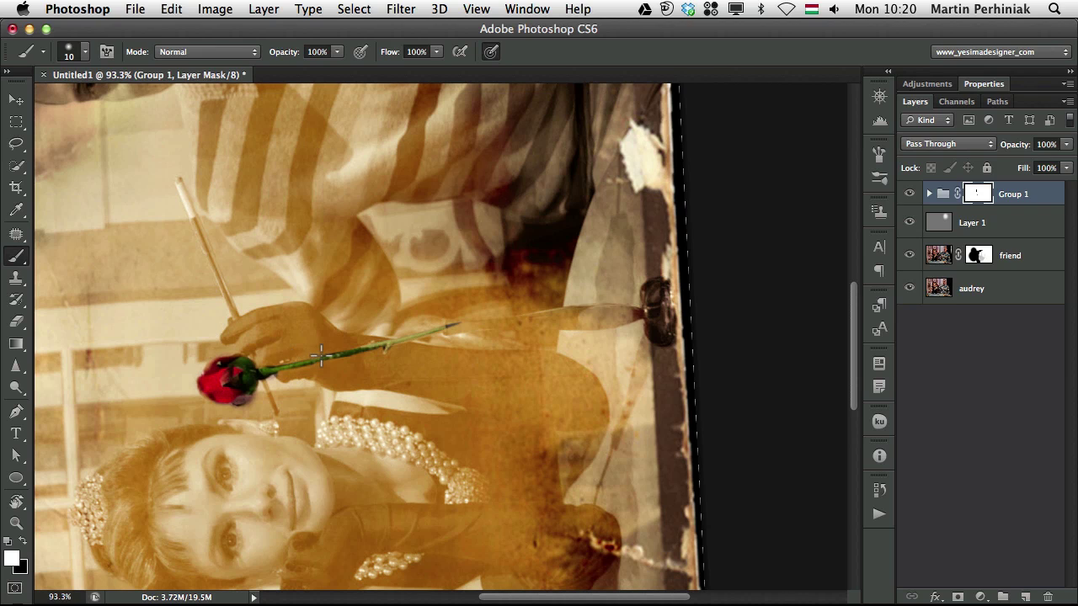
pyautogui.press('Escape')
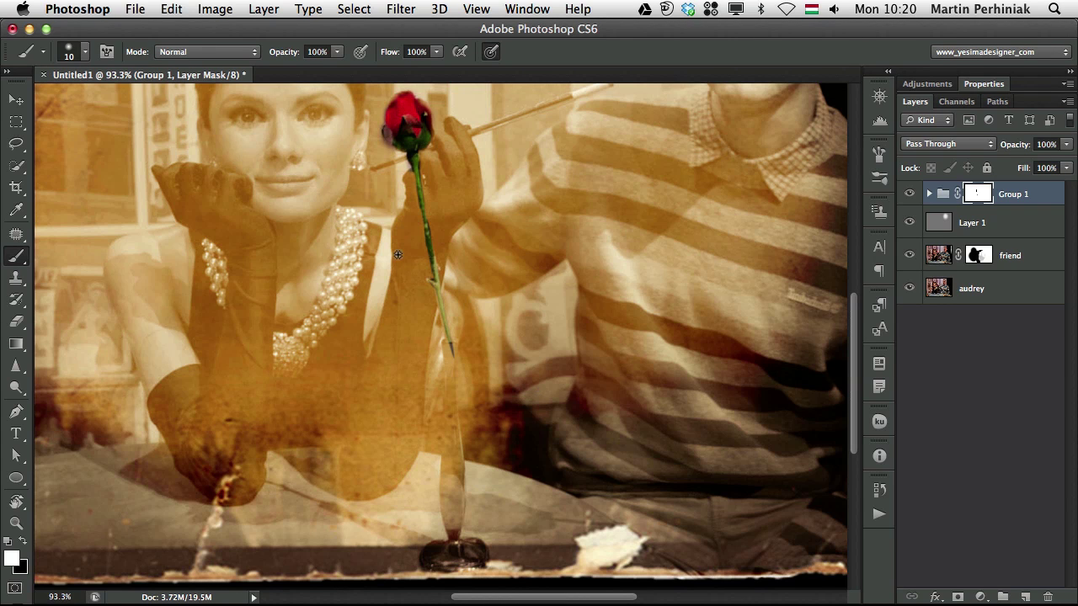
pyautogui.press('super+minus')
pyautogui.press('super+minus')
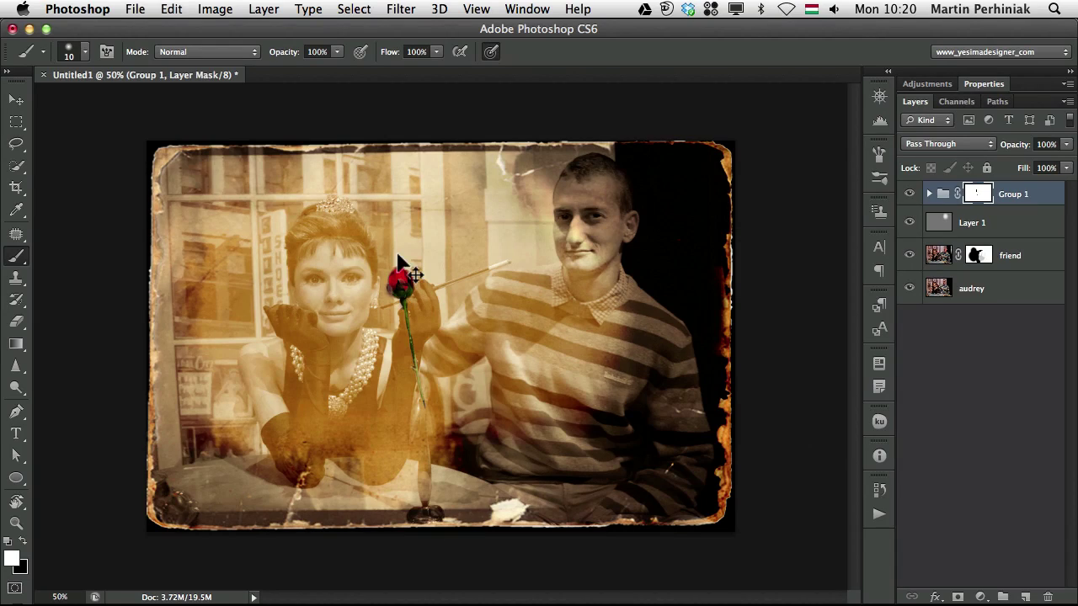
# - Disable Group 1's mask, expand the group, and select blend_3 and the Black & White mask
pyautogui.keyDown('shift'); pyautogui.click(973, 195); pyautogui.keyUp('shift')
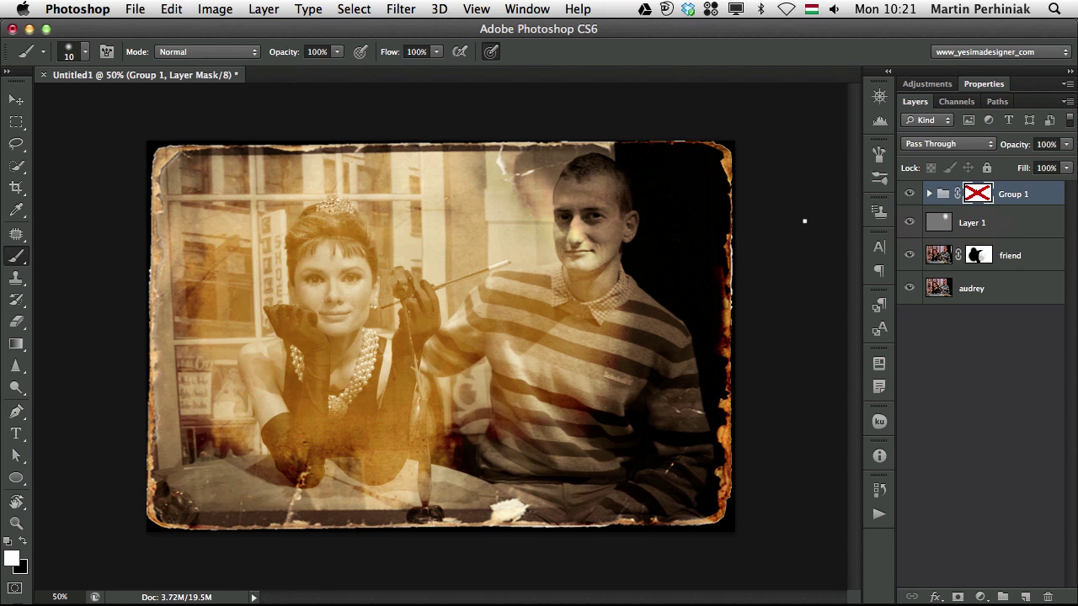
pyautogui.press('v')
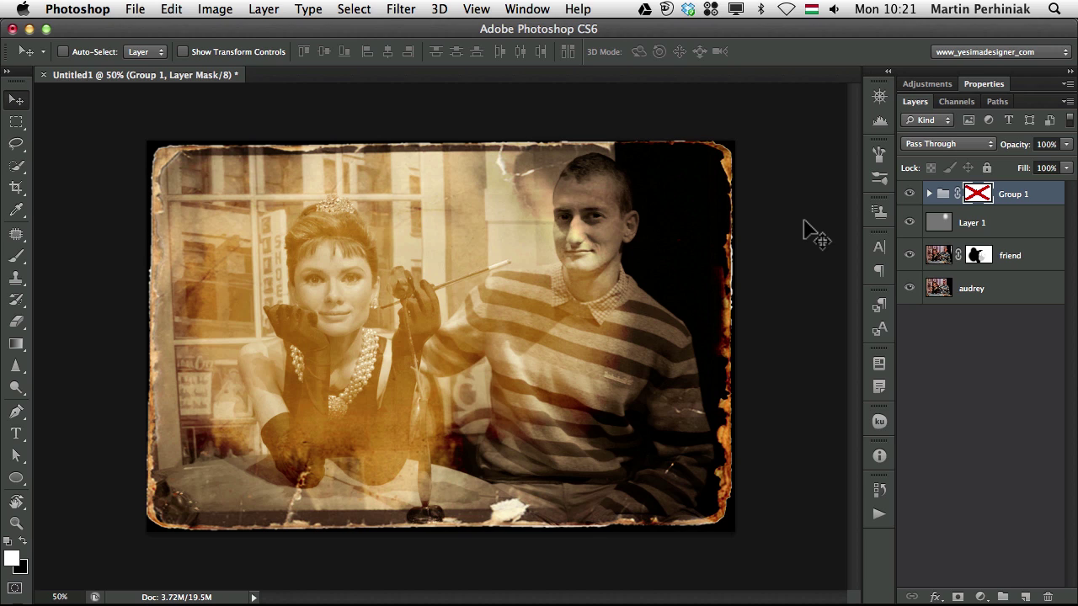
pyautogui.moveTo(1013, 222); pyautogui.dragTo(933, 202)
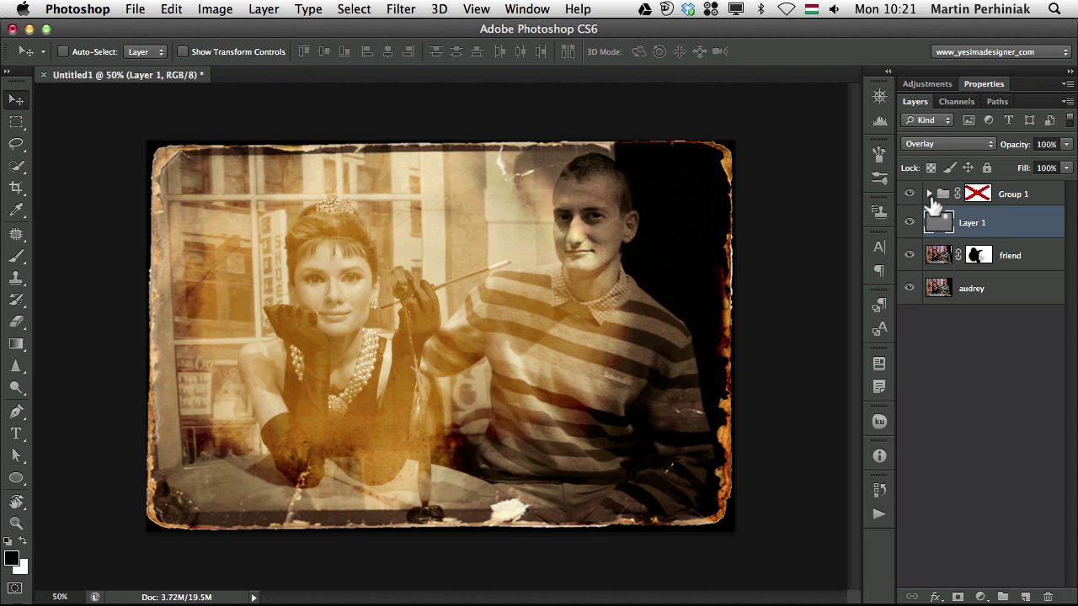
pyautogui.click(929, 194)
pyautogui.click(1022, 222)
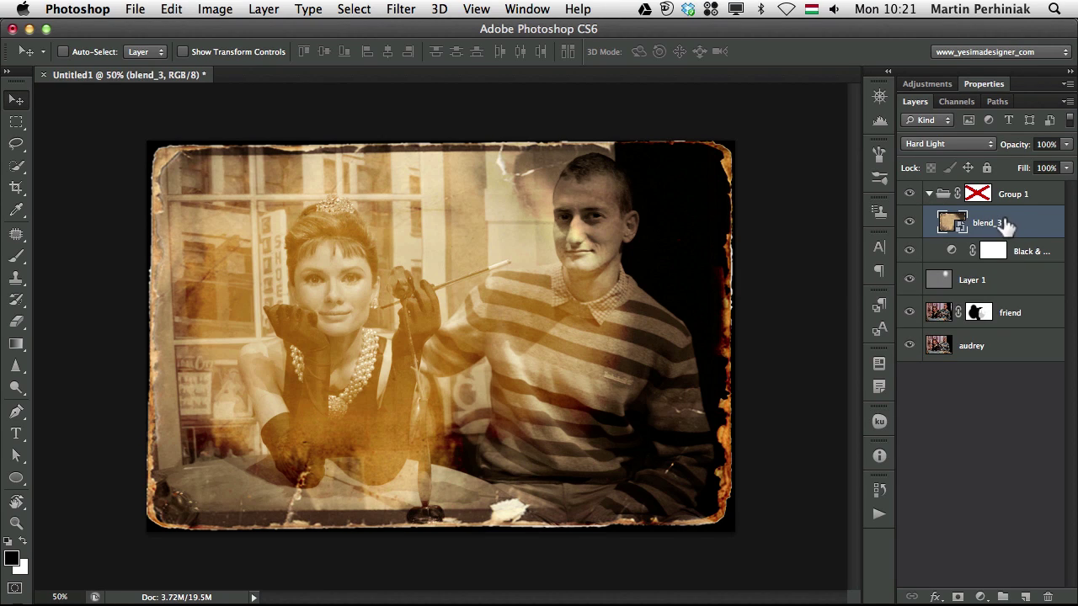
pyautogui.click(1043, 250)
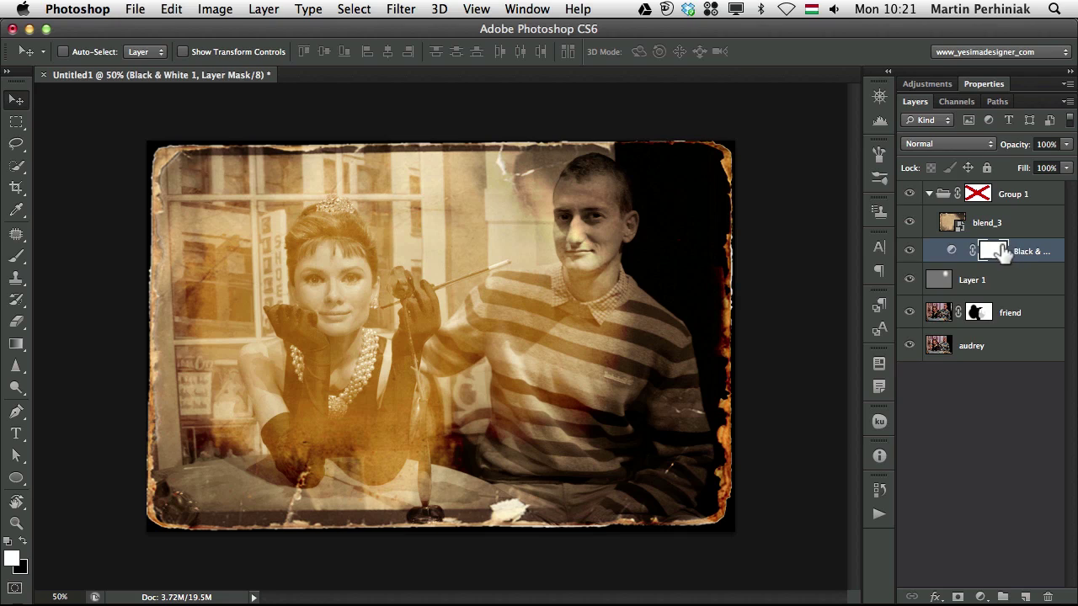